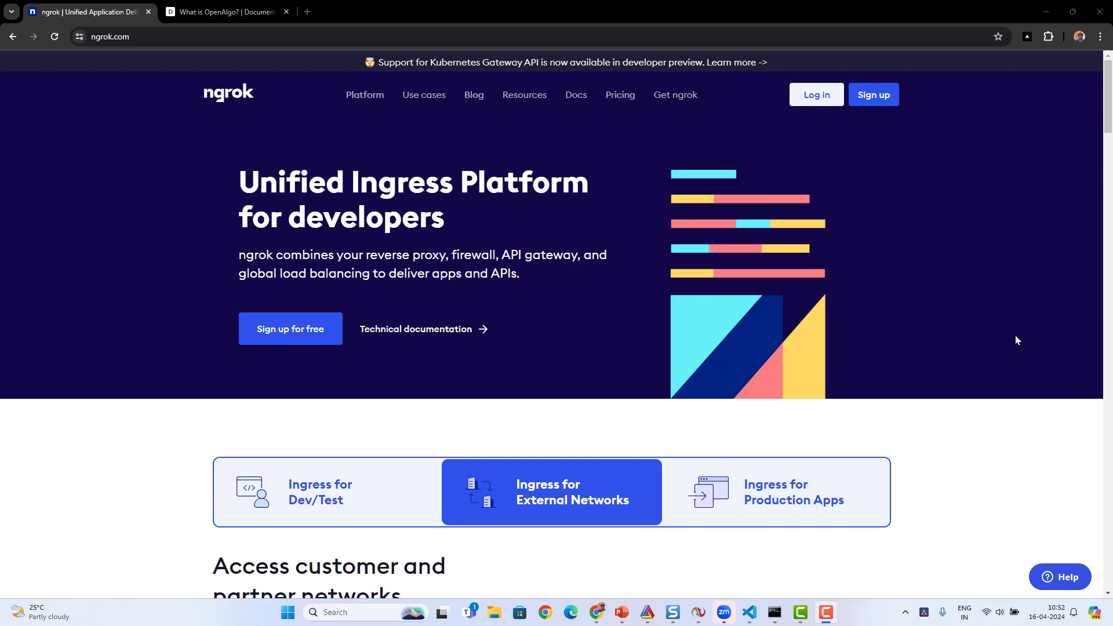
# - Open the ngrok pricing for development and examine what the Free plan offers for HTTP apps, webhooks, APIs and static domains
pyautogui.click(625, 102)
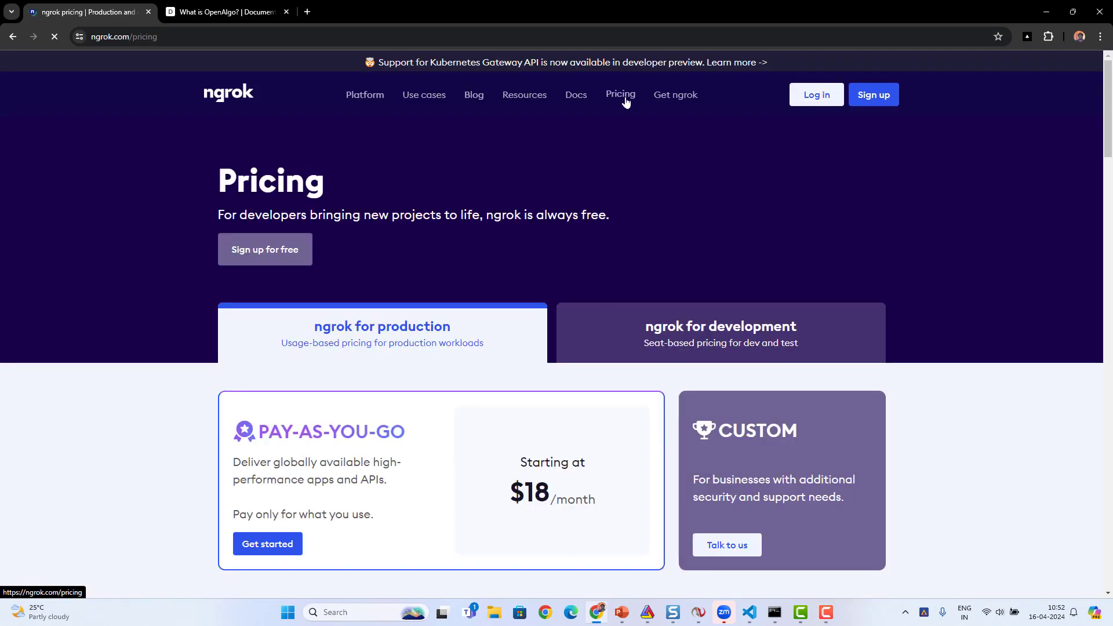
pyautogui.click(689, 324)
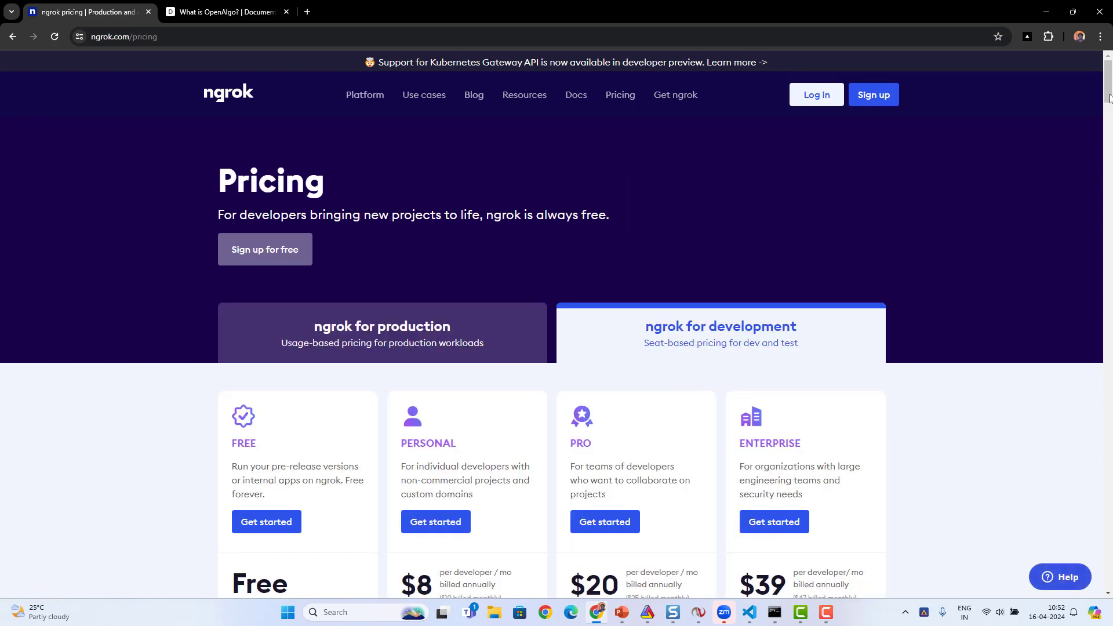
pyautogui.scroll(-5, 1109, 98)
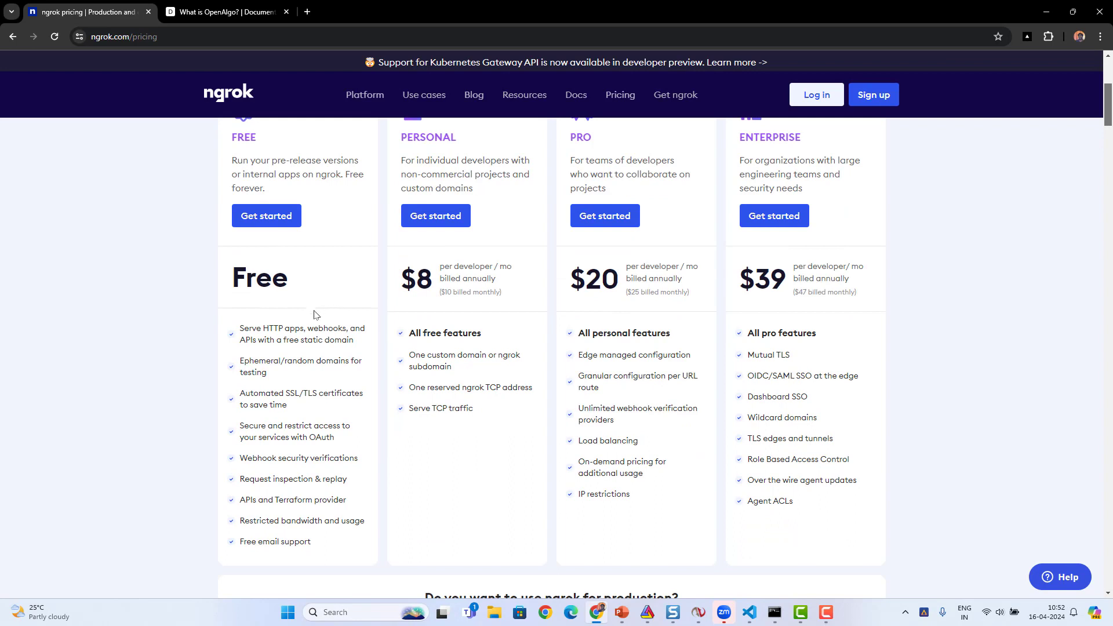
pyautogui.moveTo(270, 340); pyautogui.dragTo(349, 343)
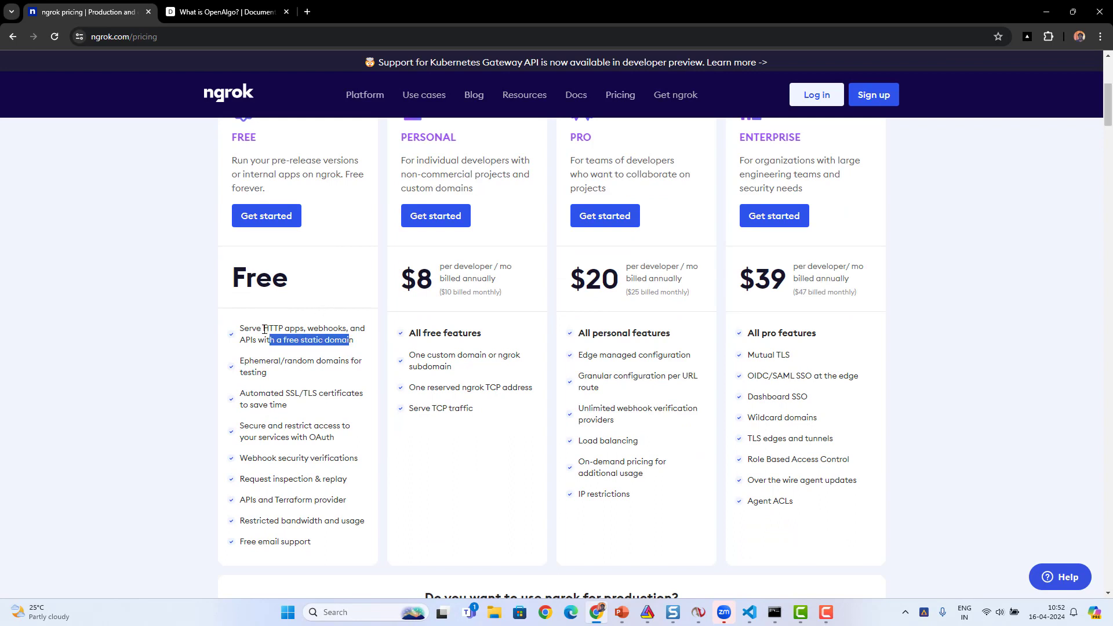
pyautogui.moveTo(264, 329); pyautogui.dragTo(303, 325)
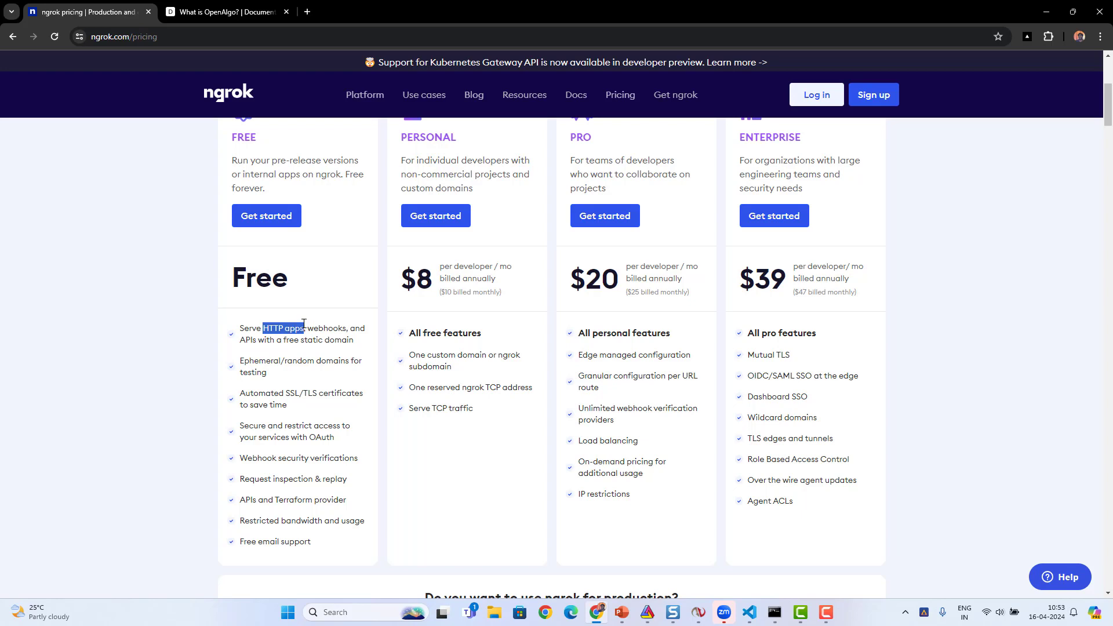
pyautogui.doubleClick(315, 327)
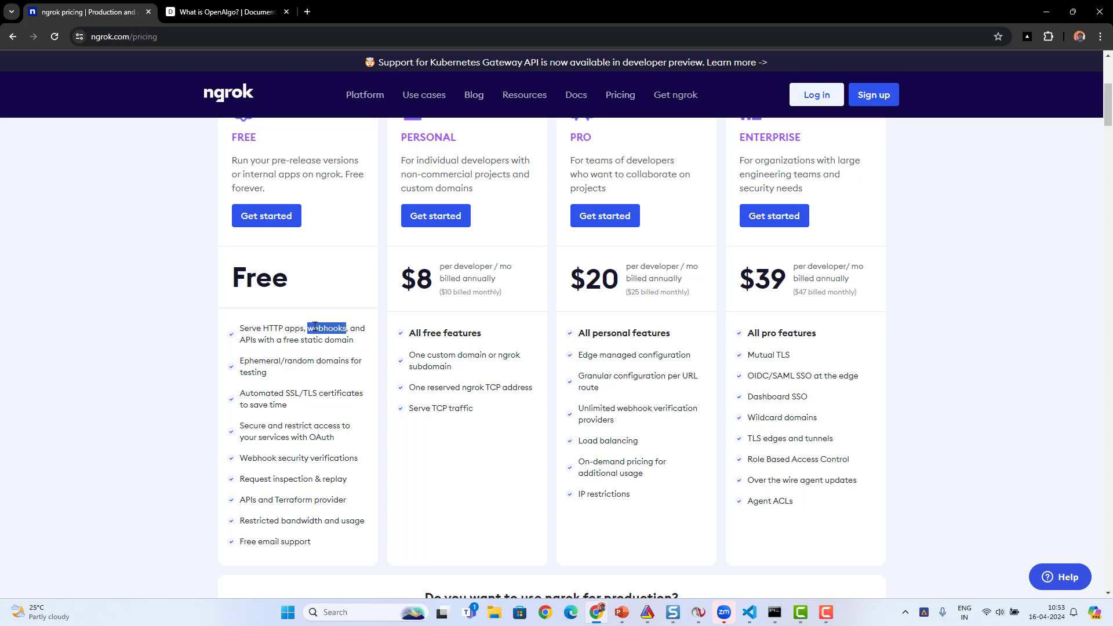
pyautogui.doubleClick(246, 339)
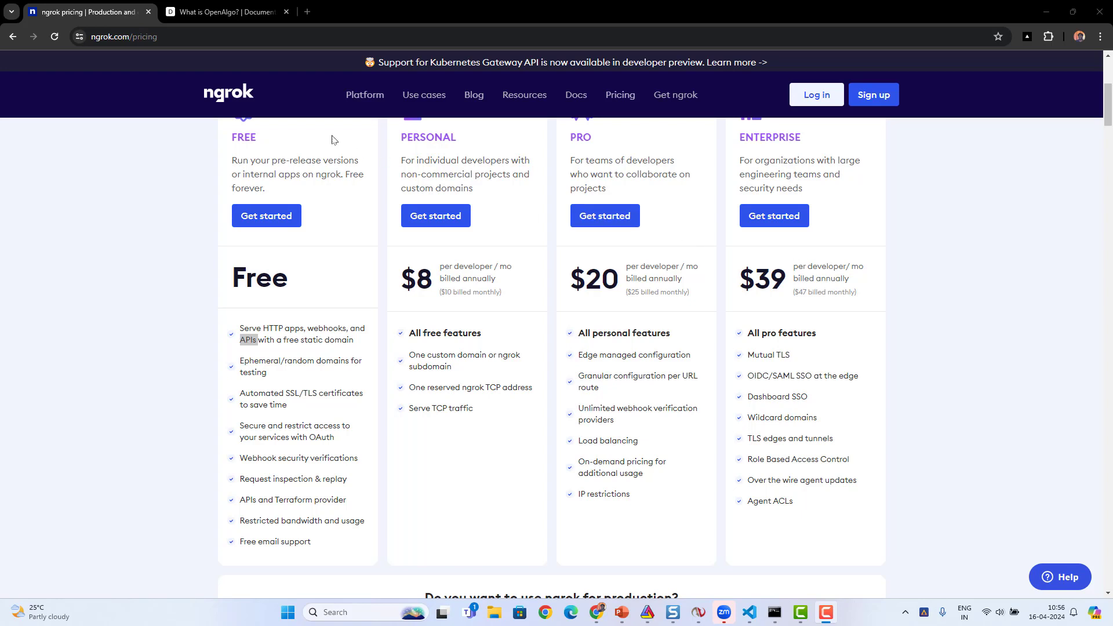
# - Open the Ngrok Config page of the Windows installation guide in the OpenAlgo documentation
pyautogui.click(226, 14)
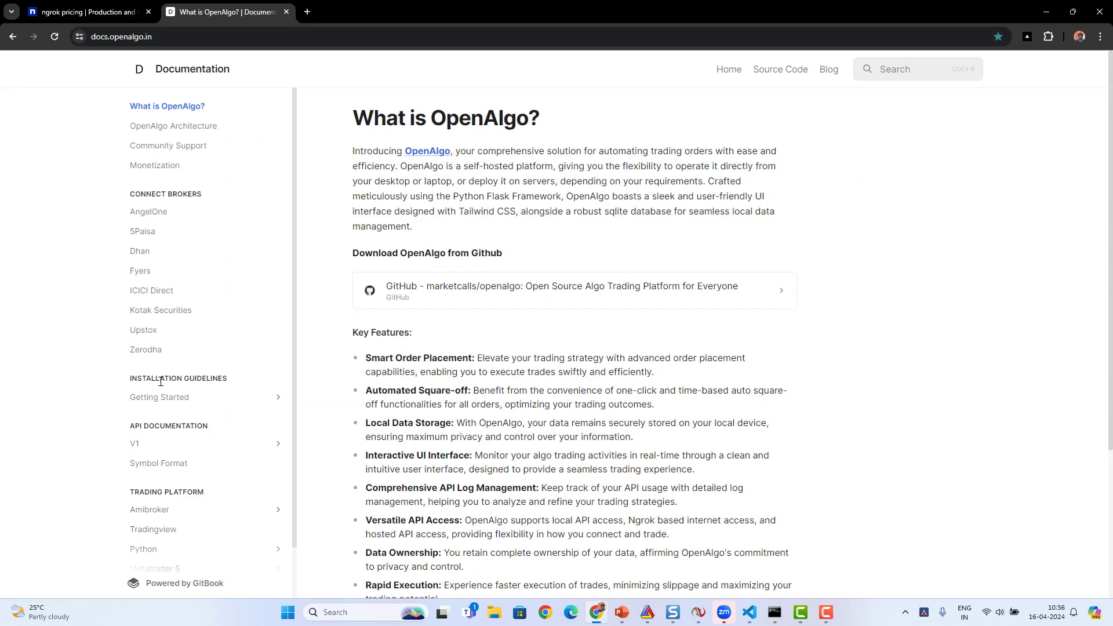
pyautogui.click(158, 398)
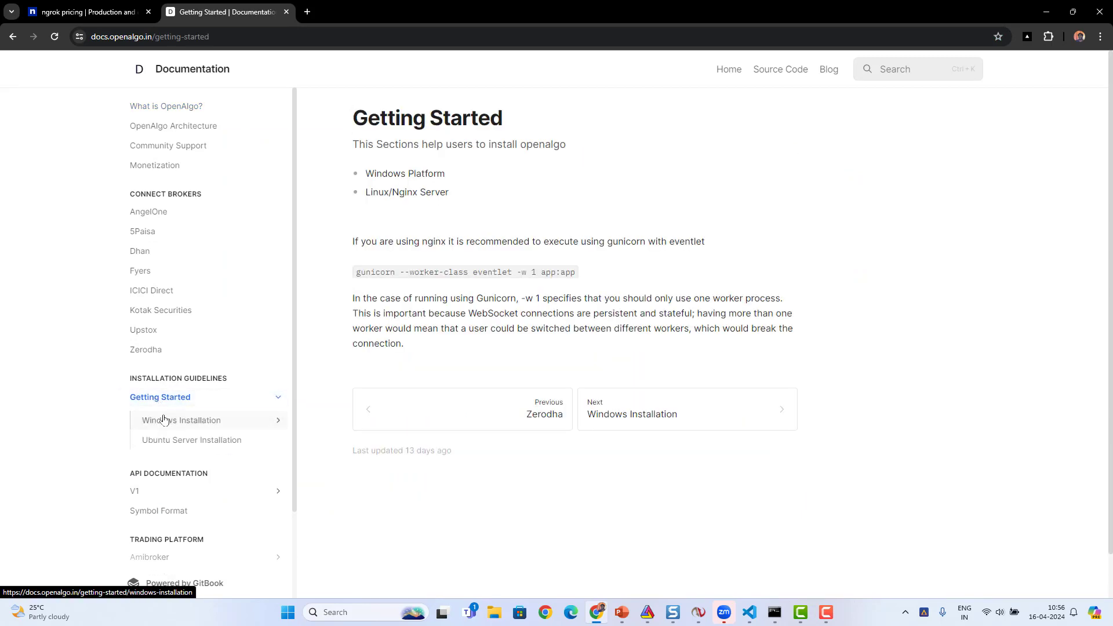
pyautogui.click(164, 420)
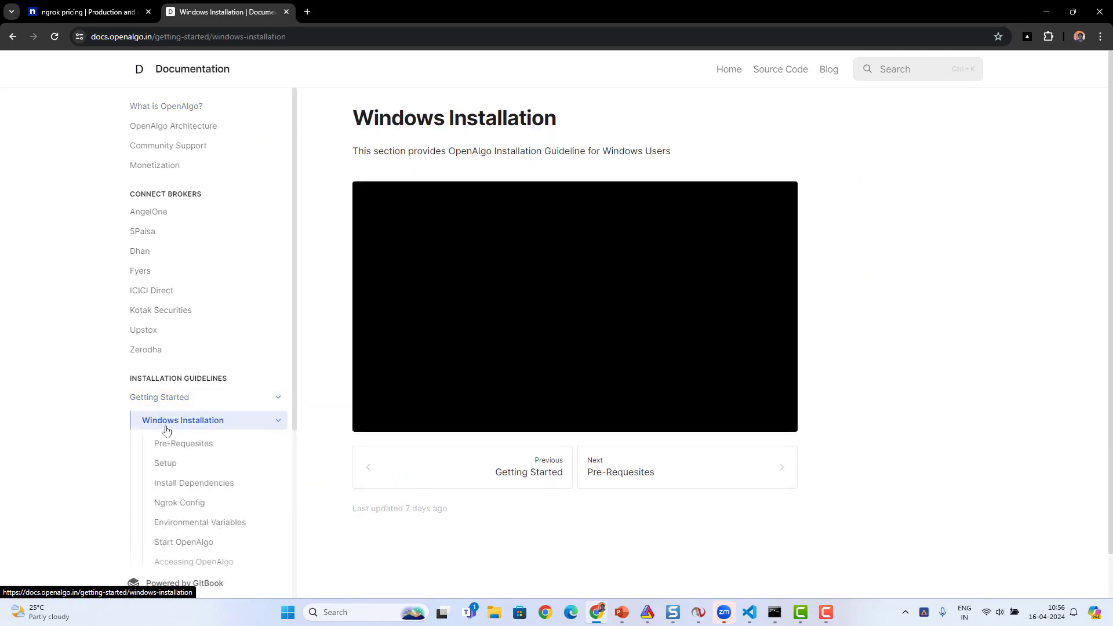
pyautogui.click(166, 504)
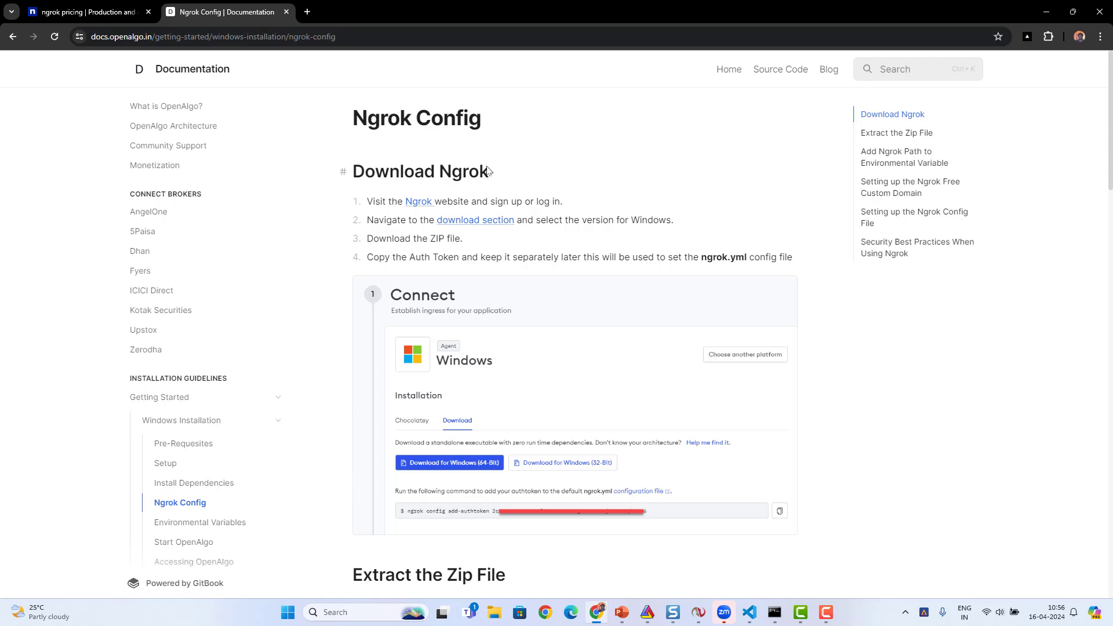
# - Return to the ngrok website and log in with the first listed Google account
pyautogui.click(56, 9)
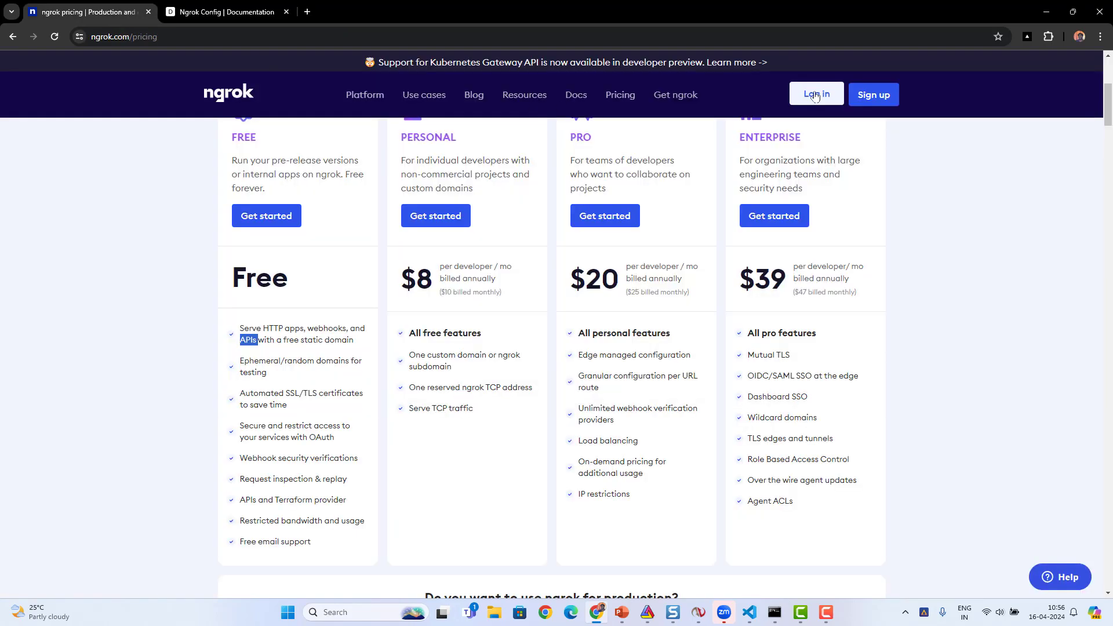
pyautogui.click(814, 95)
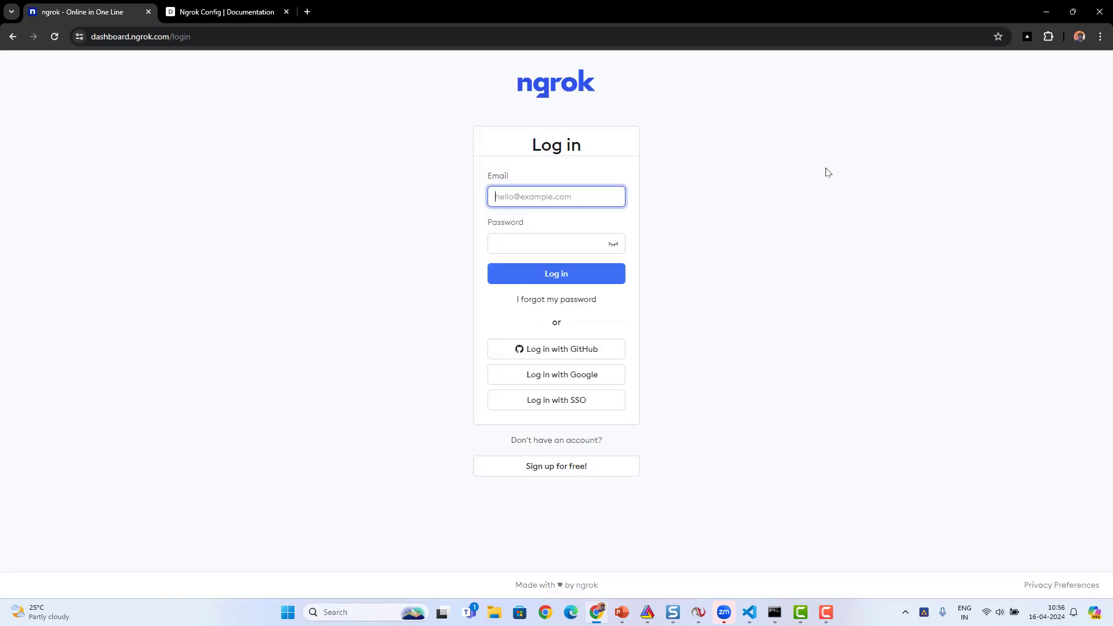
pyautogui.click(558, 378)
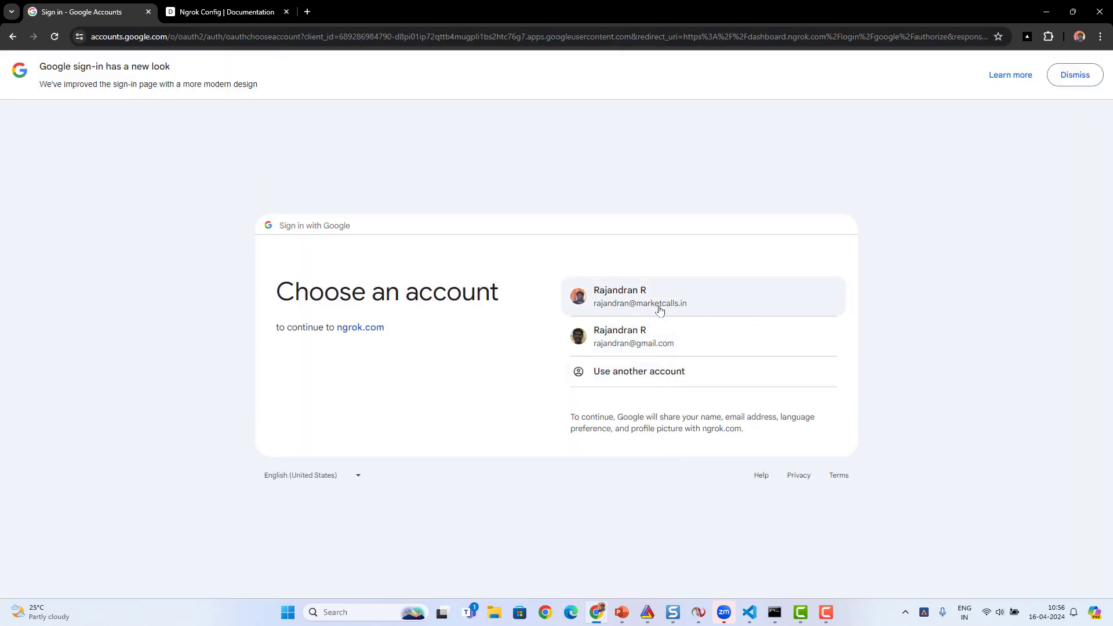
pyautogui.click(659, 310)
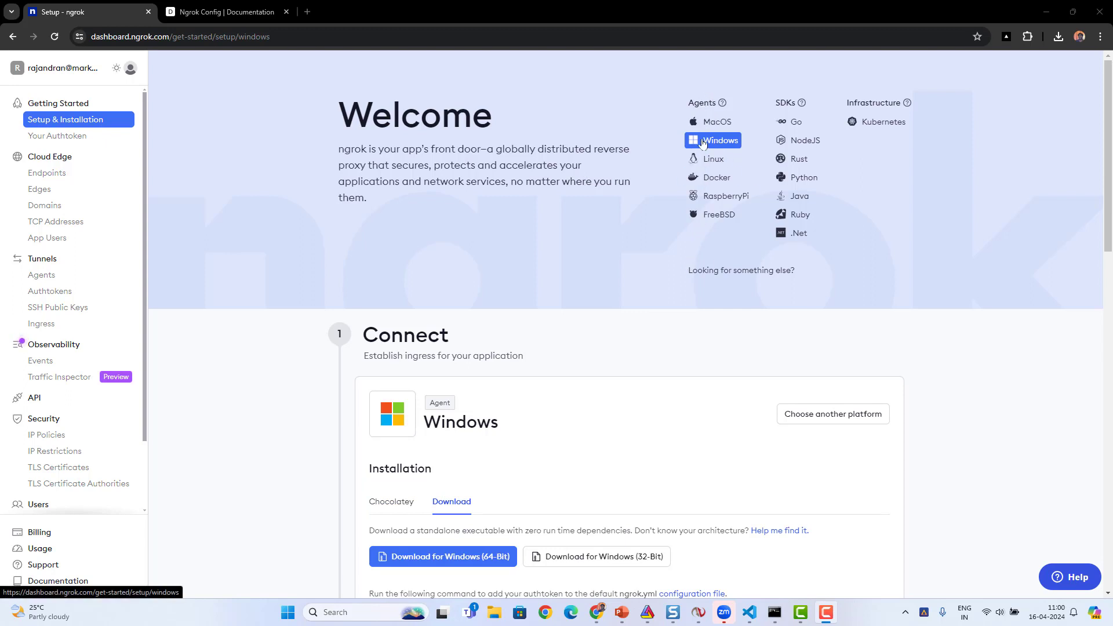
# - Download the standalone 64-bit ngrok agent for Windows from the dashboard's setup page
pyautogui.scroll(-3, 585, 327)
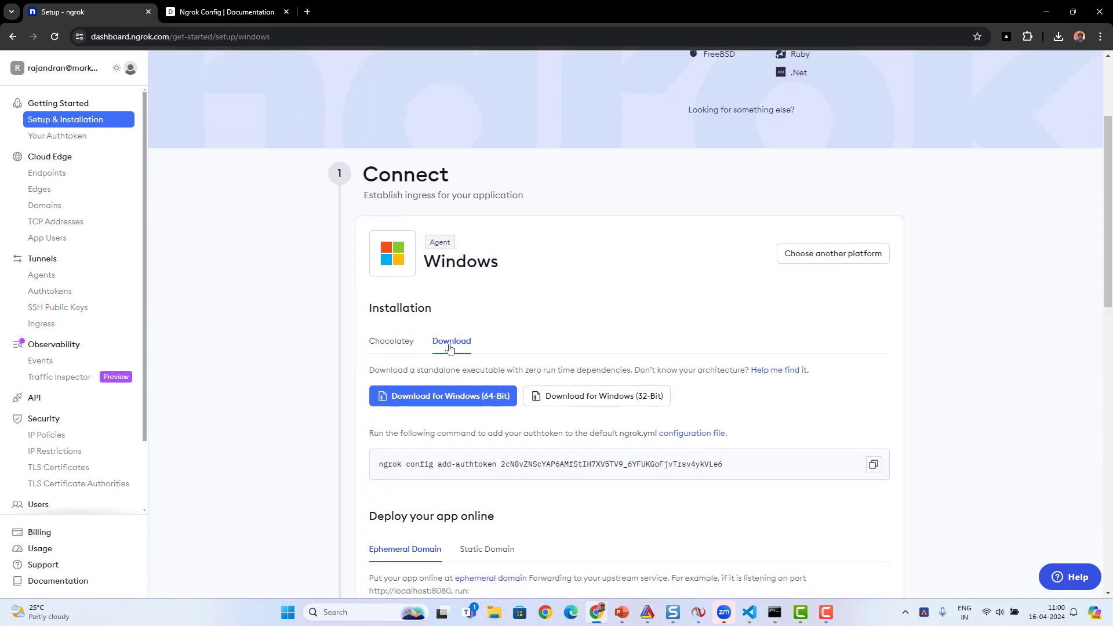
pyautogui.click(381, 346)
pyautogui.click(464, 346)
pyautogui.click(432, 398)
# - Open the downloaded ngrok-v3-stable-windows-amd64.zip archive and copy the ngrok application from it
pyautogui.click(1057, 41)
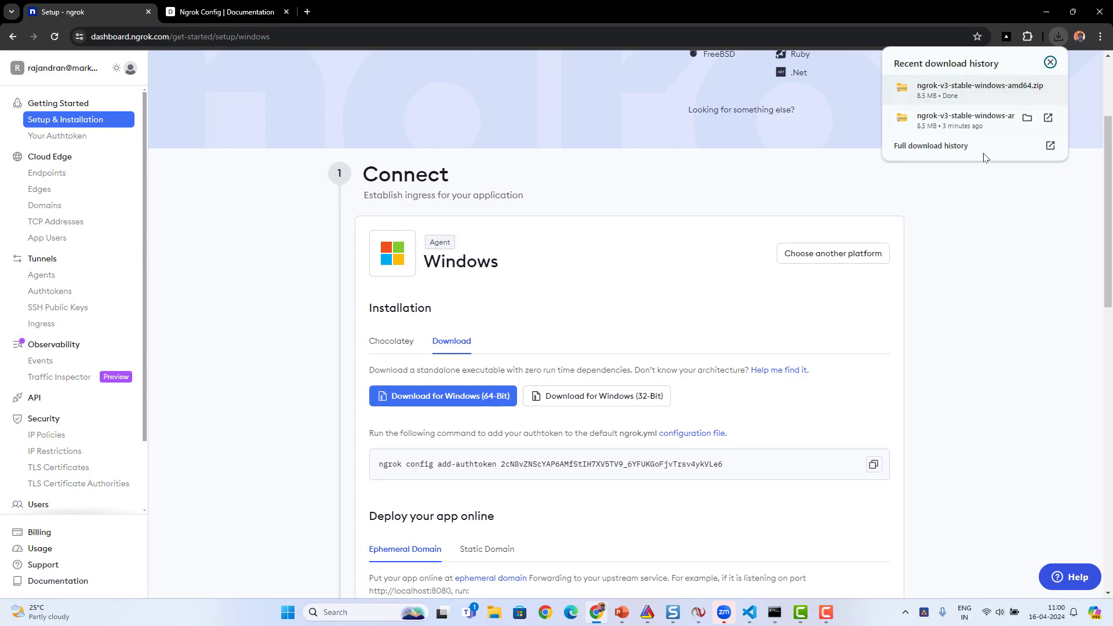
pyautogui.click(965, 86)
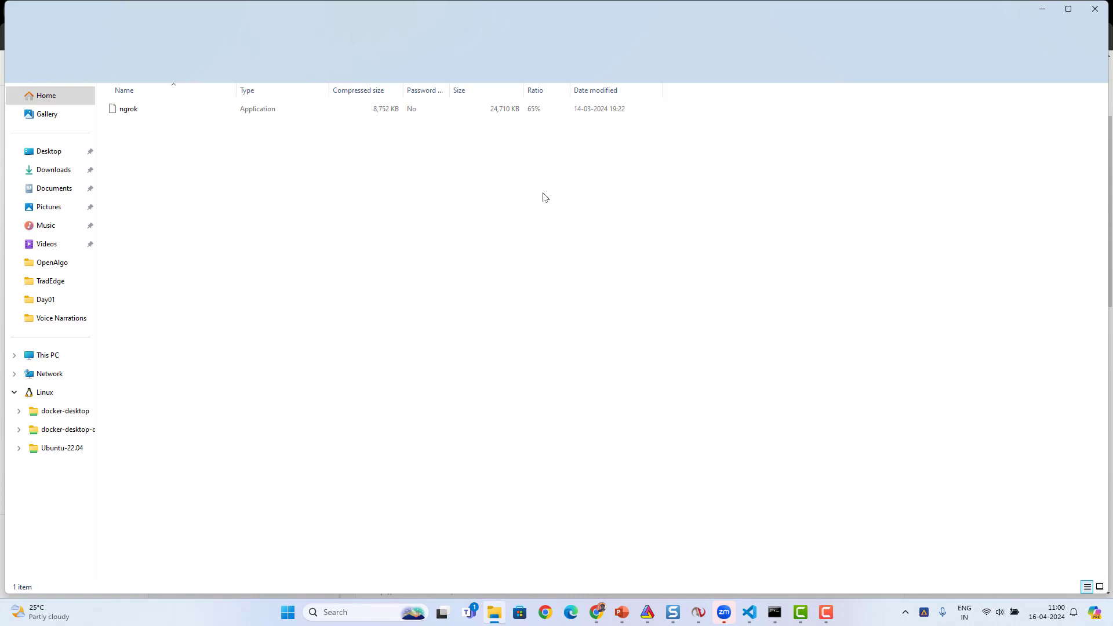
pyautogui.rightClick(121, 115)
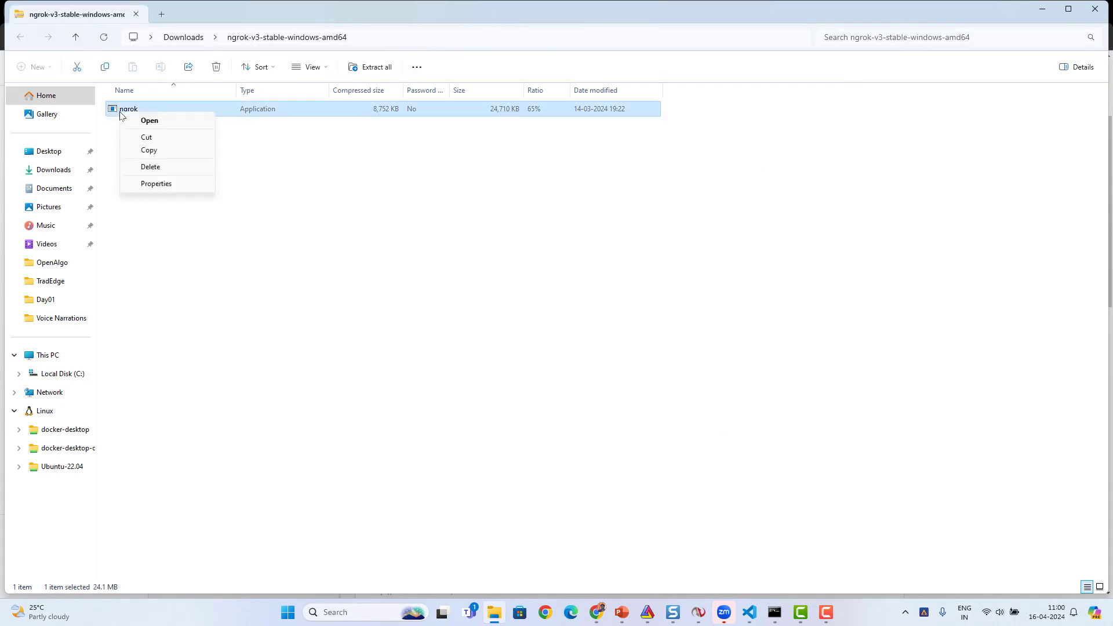
pyautogui.click(149, 150)
# - Open the ngrok folder on Local Disk (C:) and check for the ngrok application inside
pyautogui.click(64, 374)
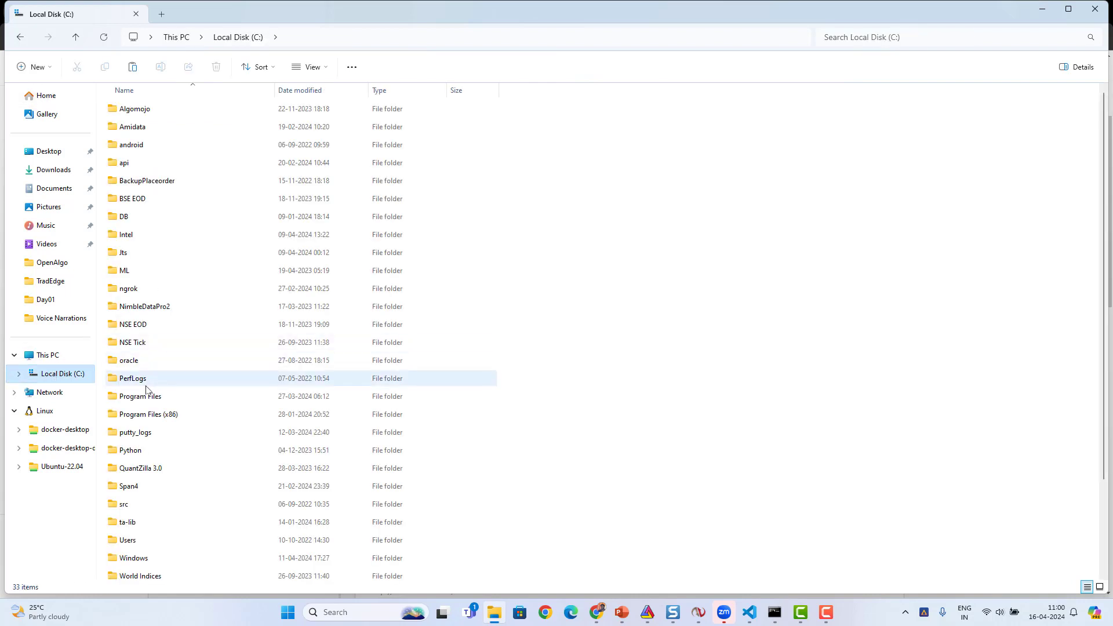
pyautogui.click(132, 440)
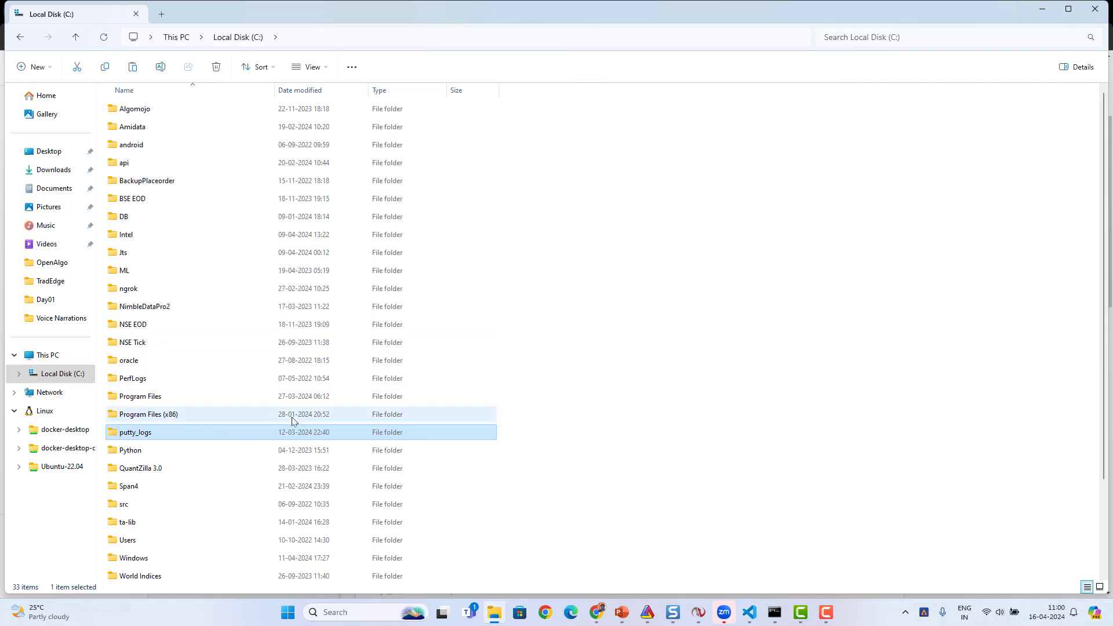
pyautogui.click(129, 290)
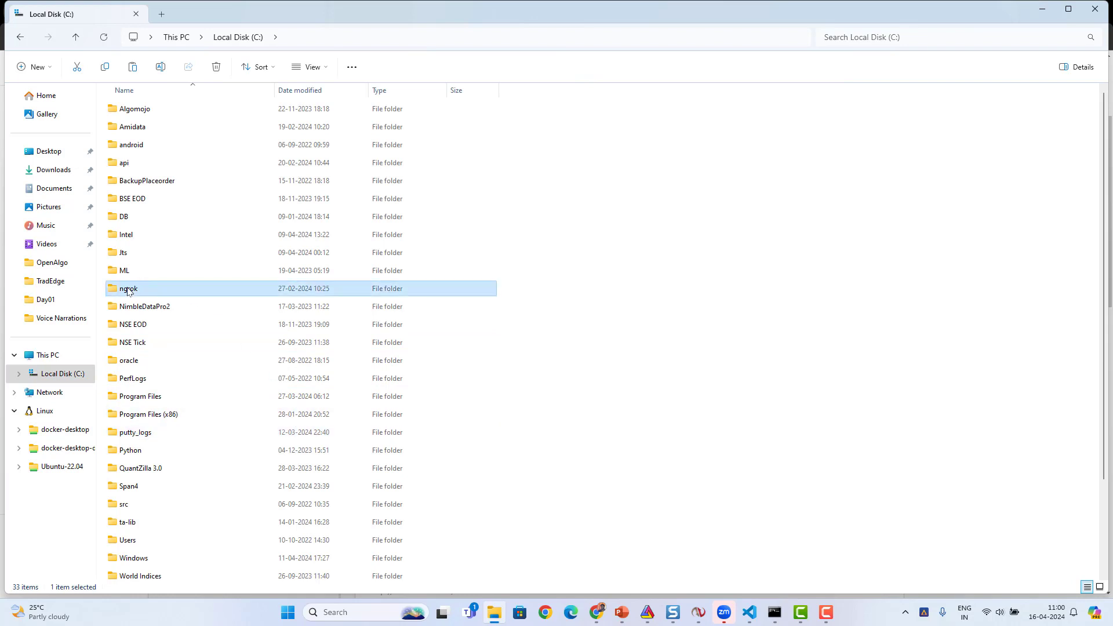
pyautogui.doubleClick(128, 290)
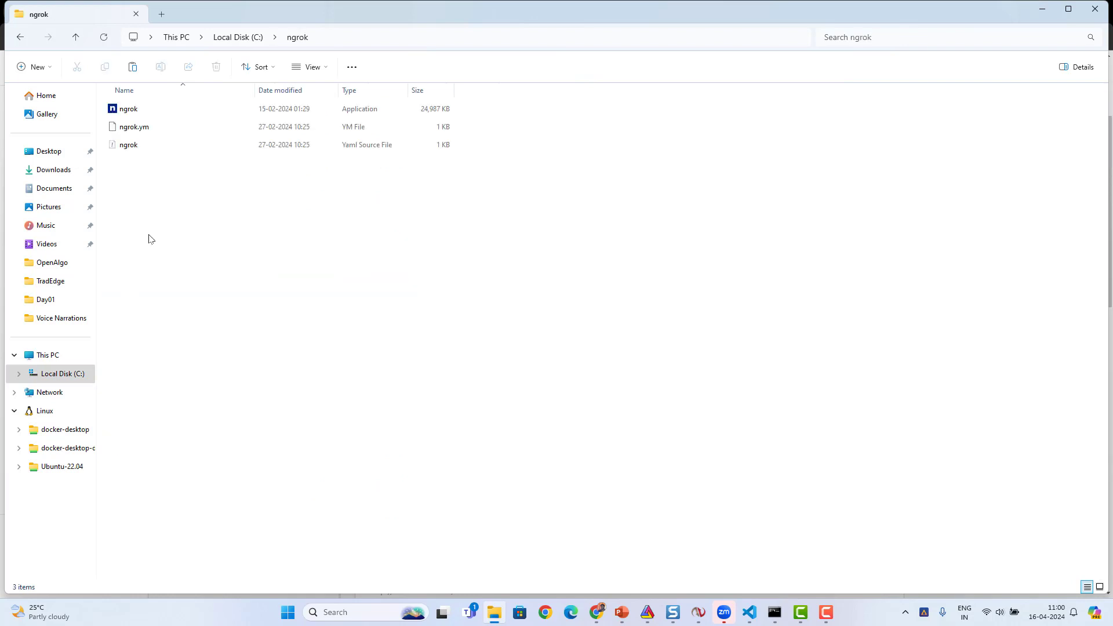
pyautogui.click(129, 110)
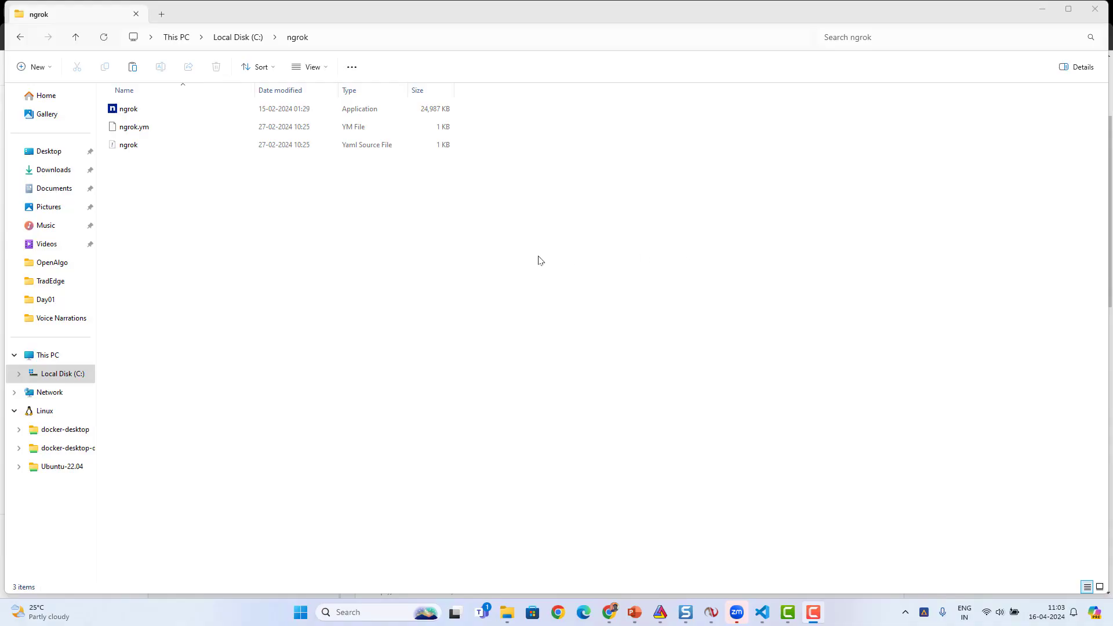
pyautogui.click(132, 109)
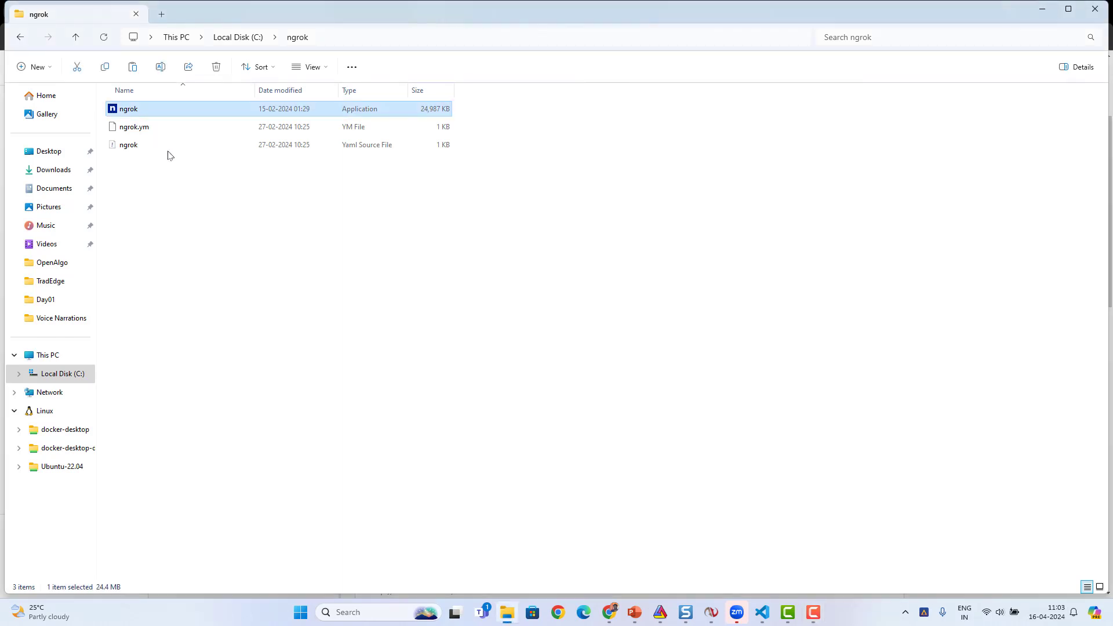
pyautogui.click(193, 212)
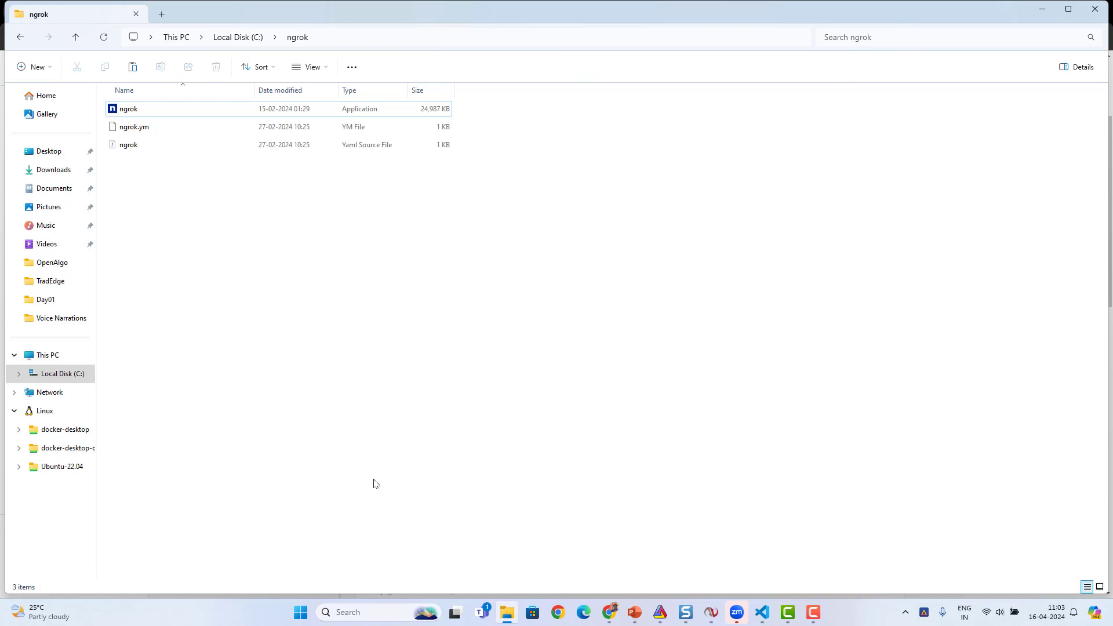
# - Search Windows for "envi" and open the Environment Variables dialog from the system properties
pyautogui.click(359, 613)
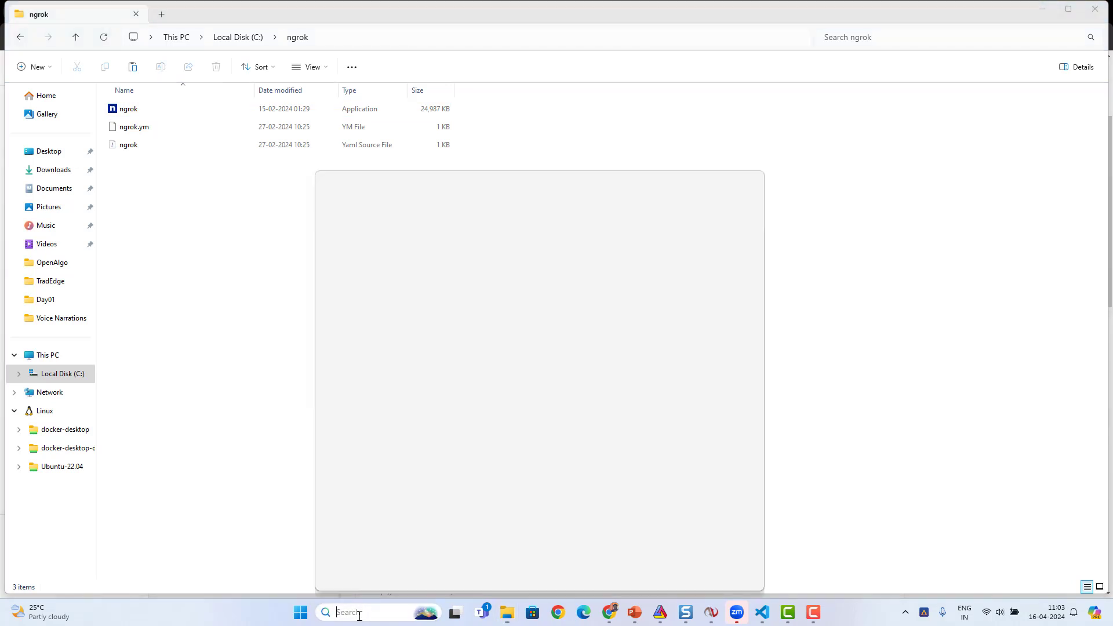
pyautogui.write('envi')
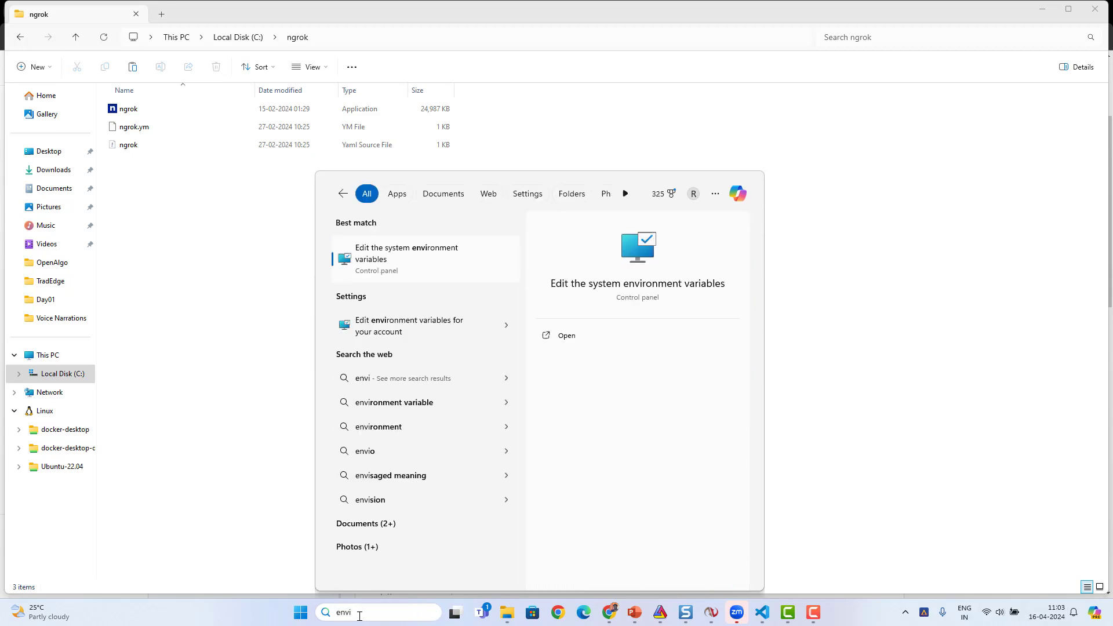
pyautogui.click(388, 260)
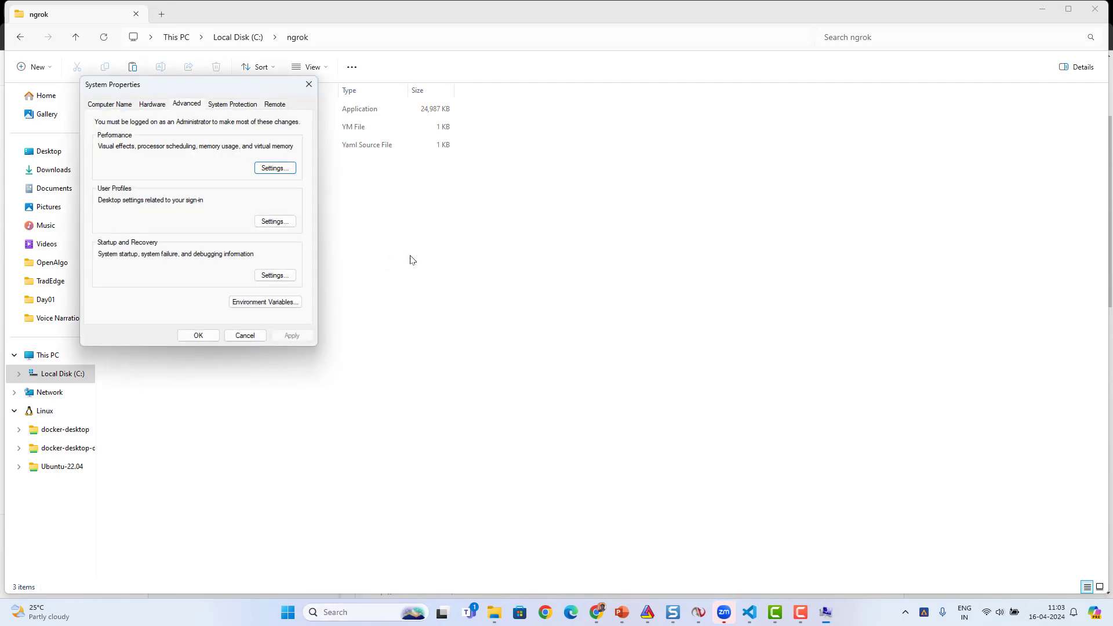
pyautogui.click(253, 302)
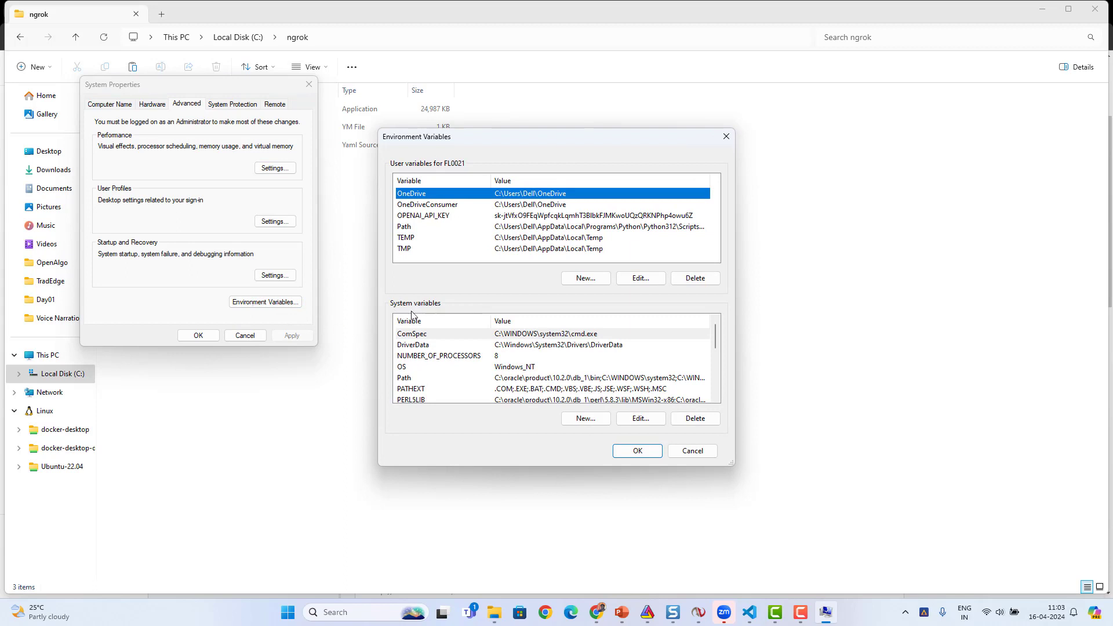
# - Open the system Path variable for editing and locate the C:\ngrok entry in its list
pyautogui.click(412, 377)
pyautogui.click(632, 420)
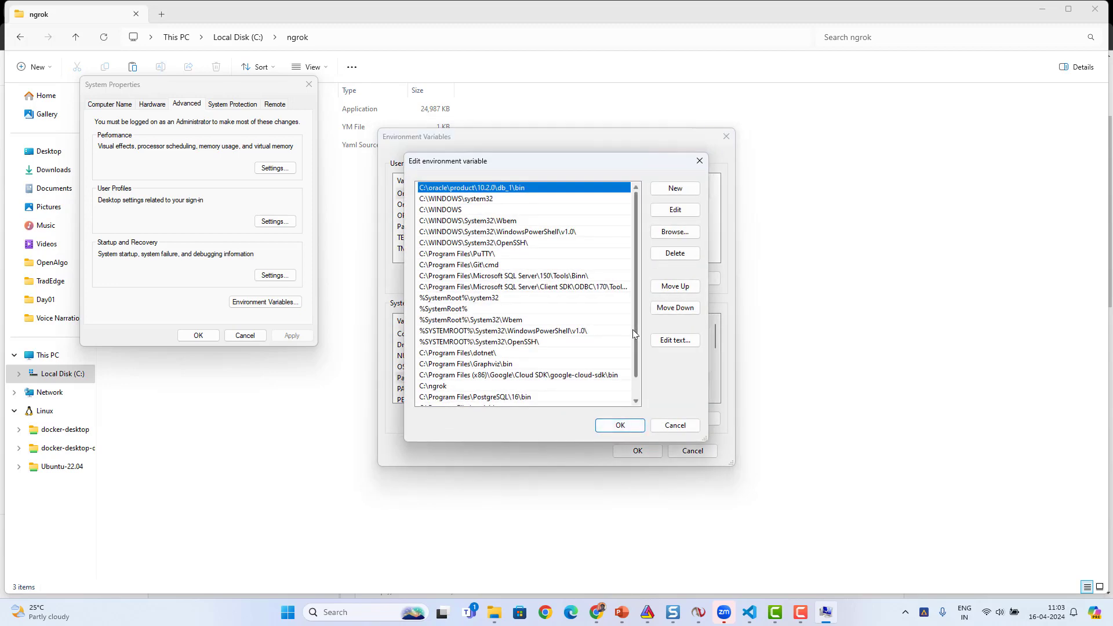
pyautogui.moveTo(635, 334); pyautogui.dragTo(636, 356)
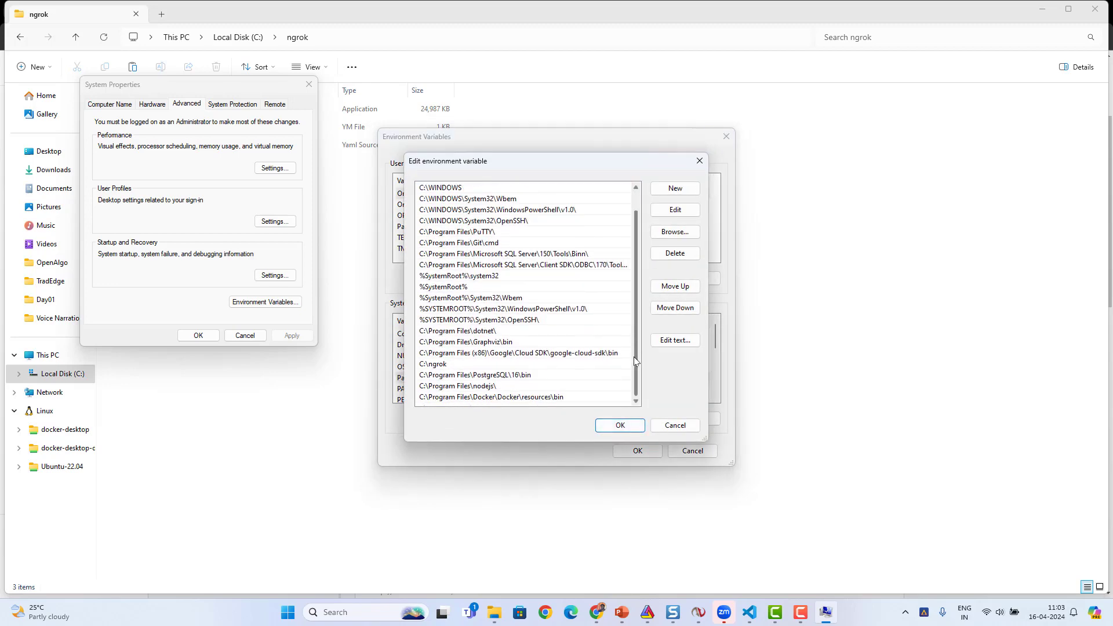
pyautogui.click(672, 189)
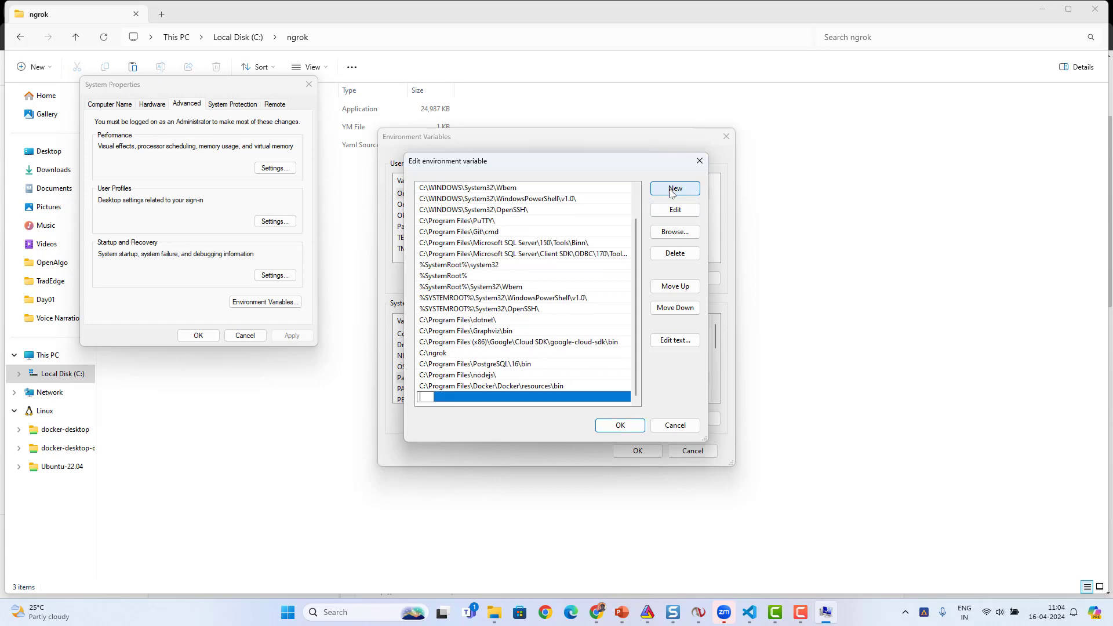
pyautogui.click(434, 355)
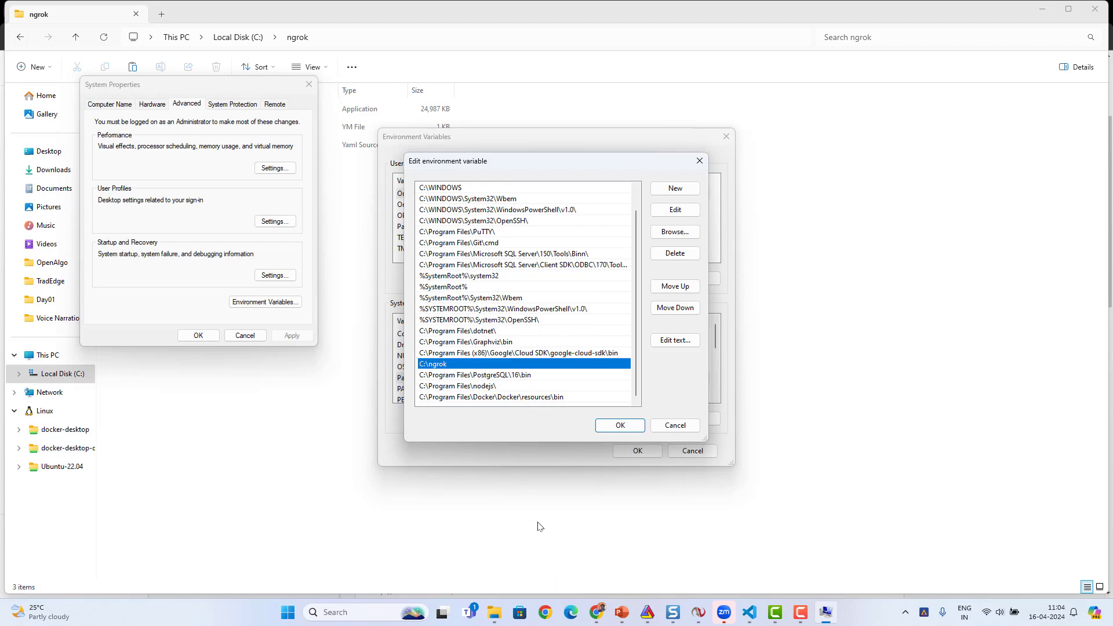
# - Switch to Chrome's Ngrok Config documentation page and review the Download Ngrok and Extract the Zip File sections
pyautogui.moveTo(596, 612)
pyautogui.click(589, 582)
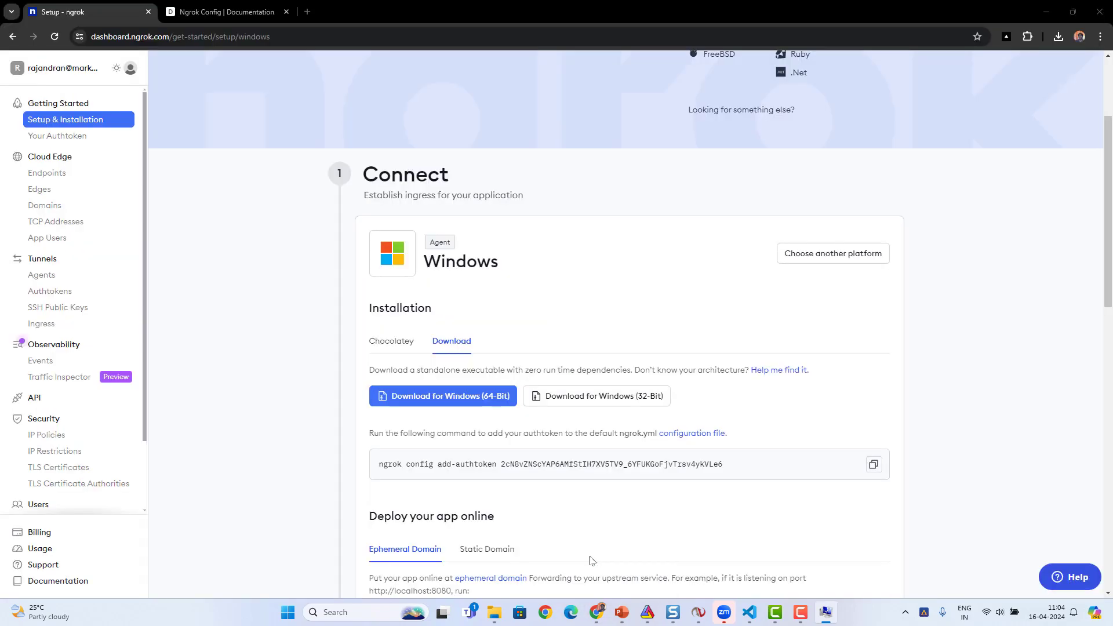
pyautogui.click(200, 11)
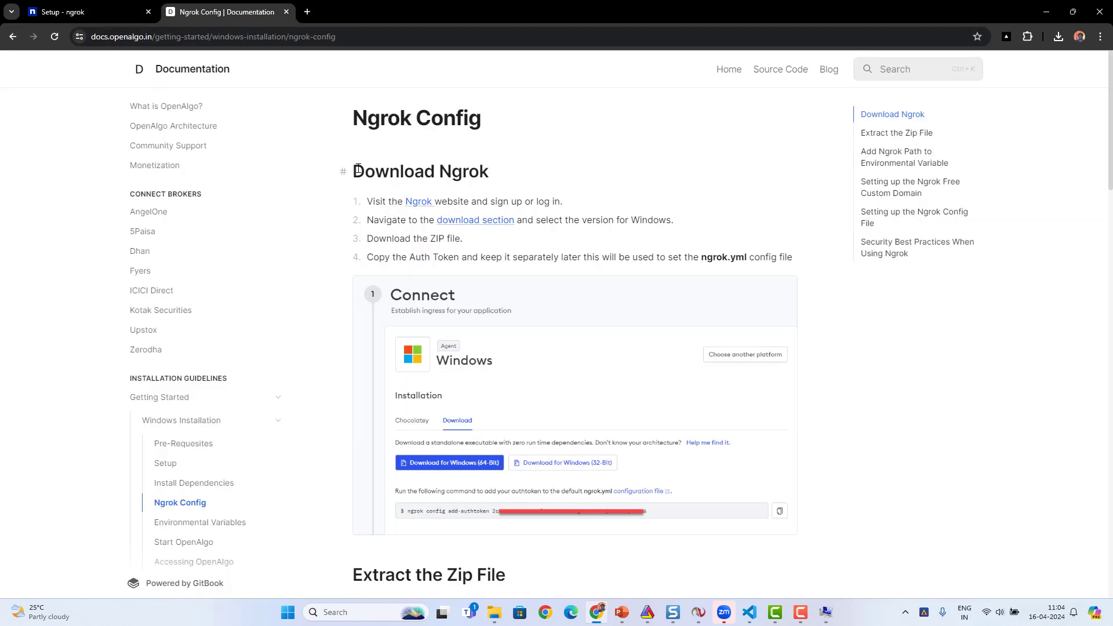
pyautogui.moveTo(354, 171); pyautogui.dragTo(516, 164)
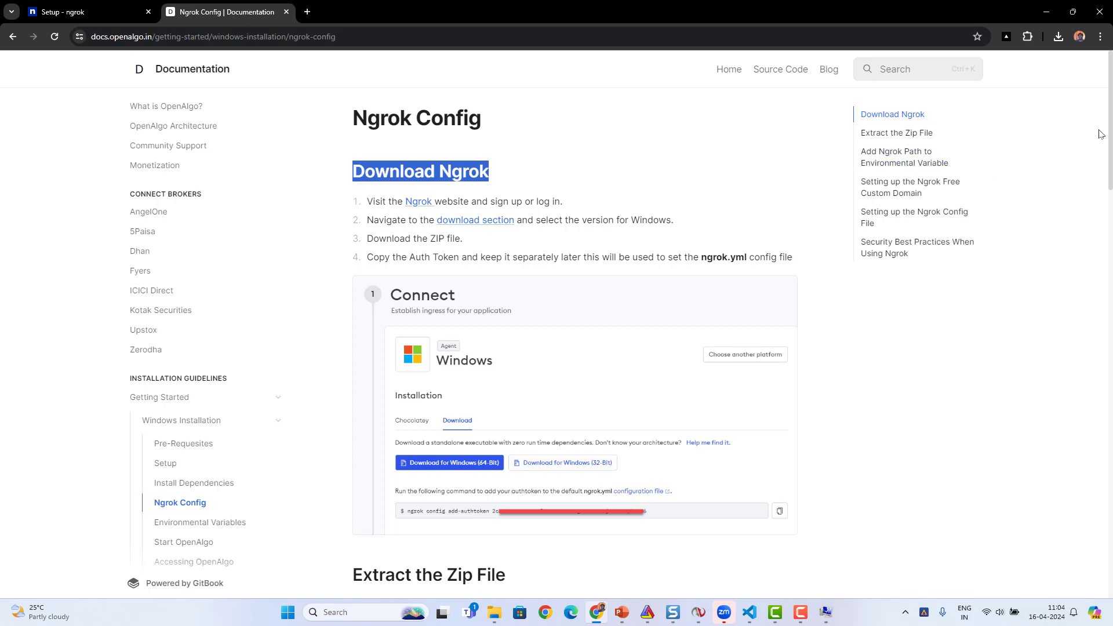
pyautogui.scroll(-5, 480, 300)
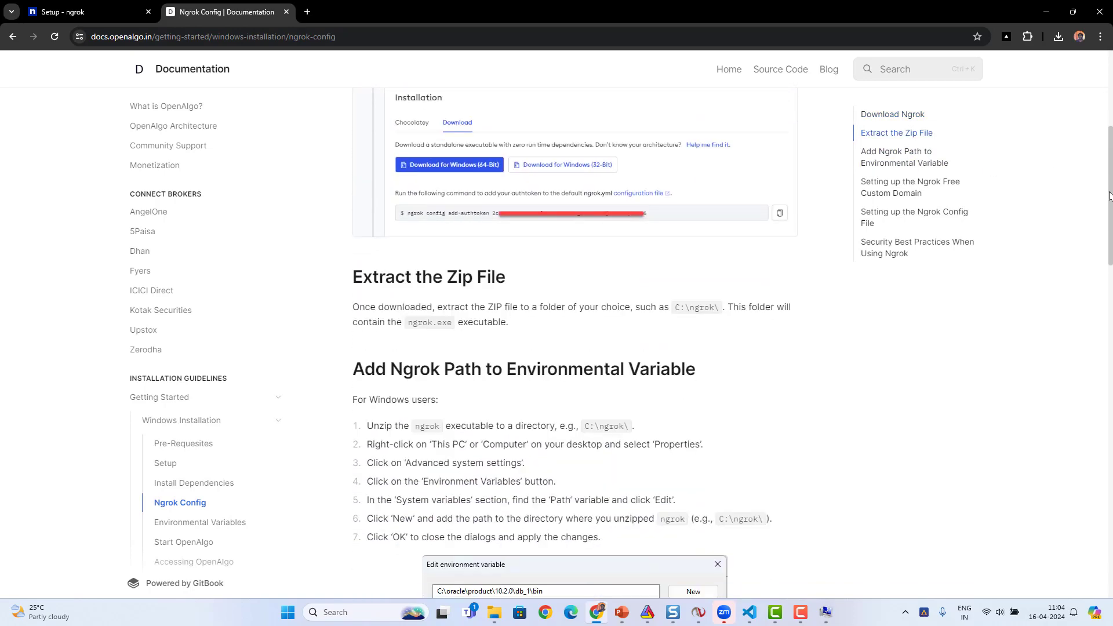
pyautogui.moveTo(359, 281); pyautogui.dragTo(513, 281)
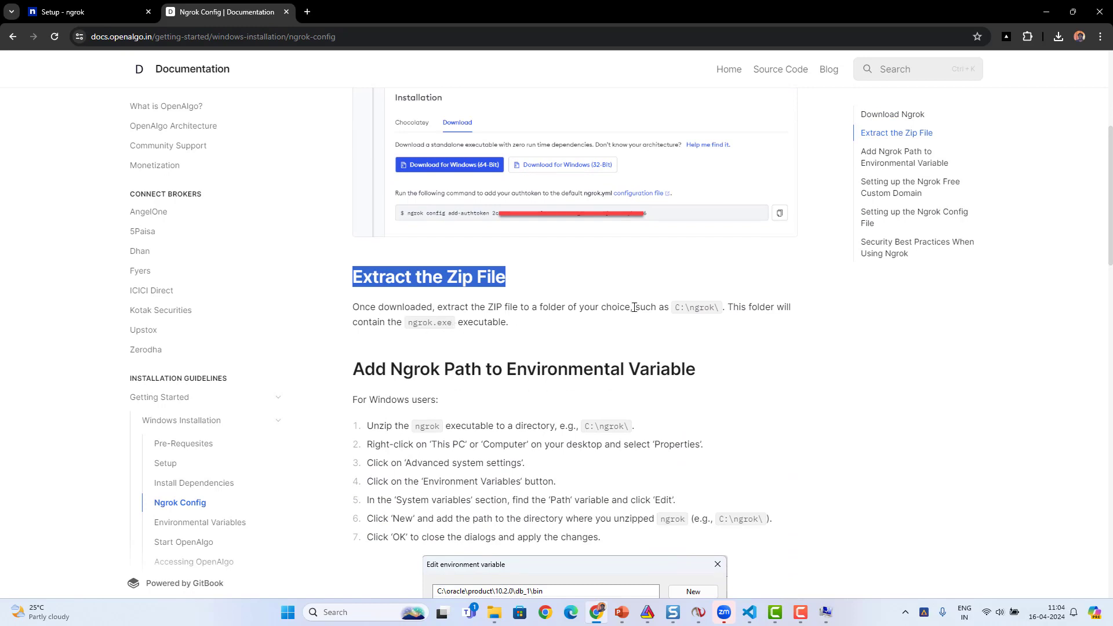
pyautogui.click(679, 306)
pyautogui.moveTo(679, 305); pyautogui.dragTo(725, 310)
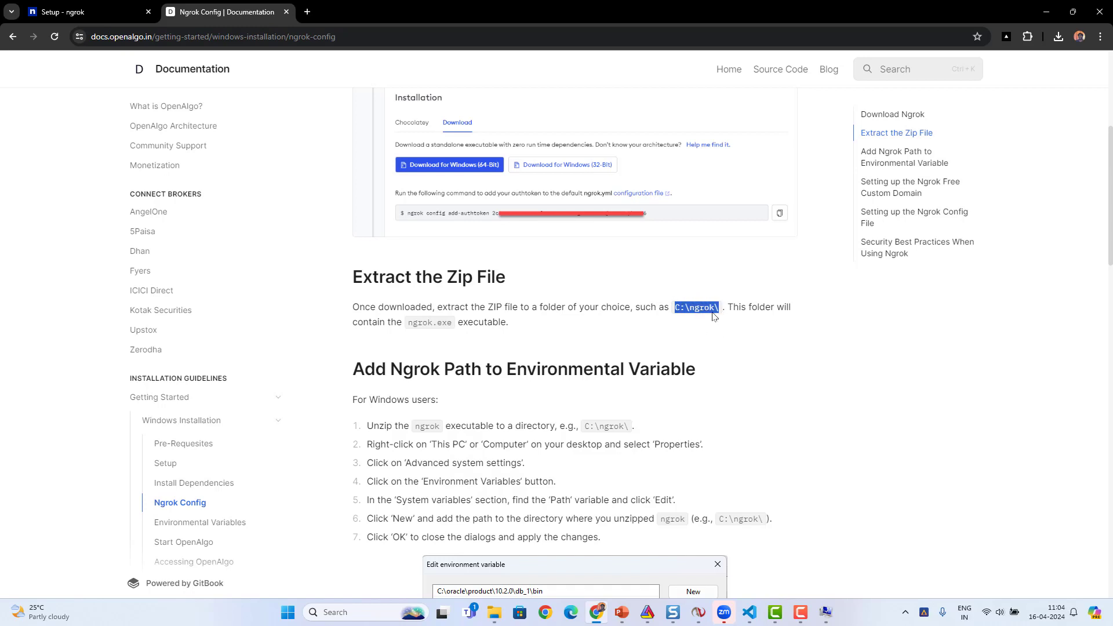
# - Review the Add Ngrok Path to Environmental Variable instructions and their example Path list
pyautogui.moveTo(409, 367); pyautogui.dragTo(697, 369)
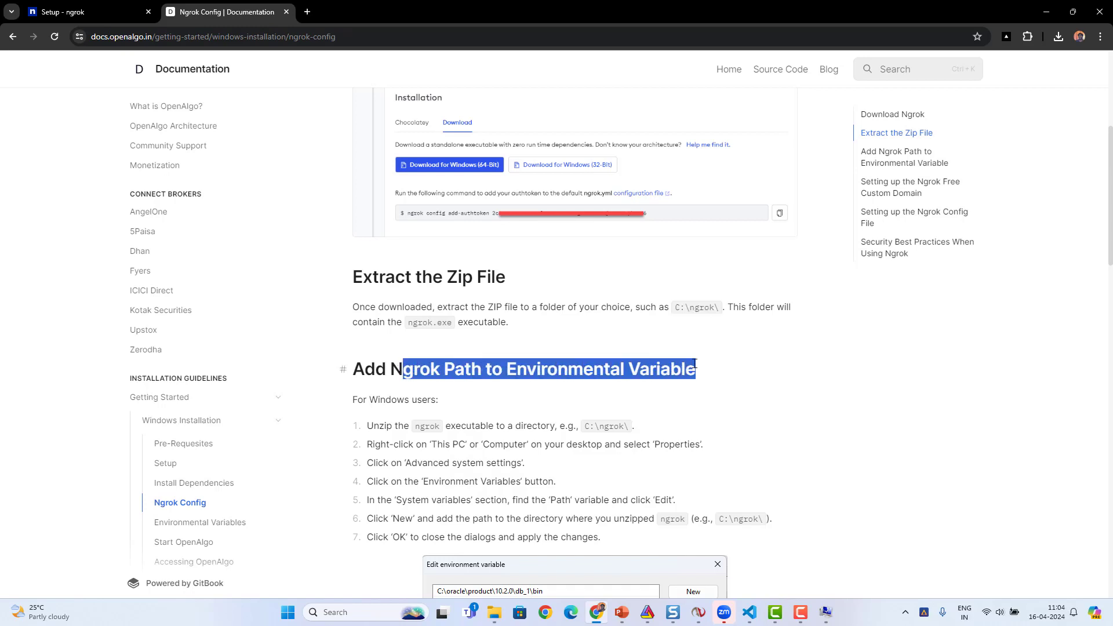
pyautogui.click(729, 379)
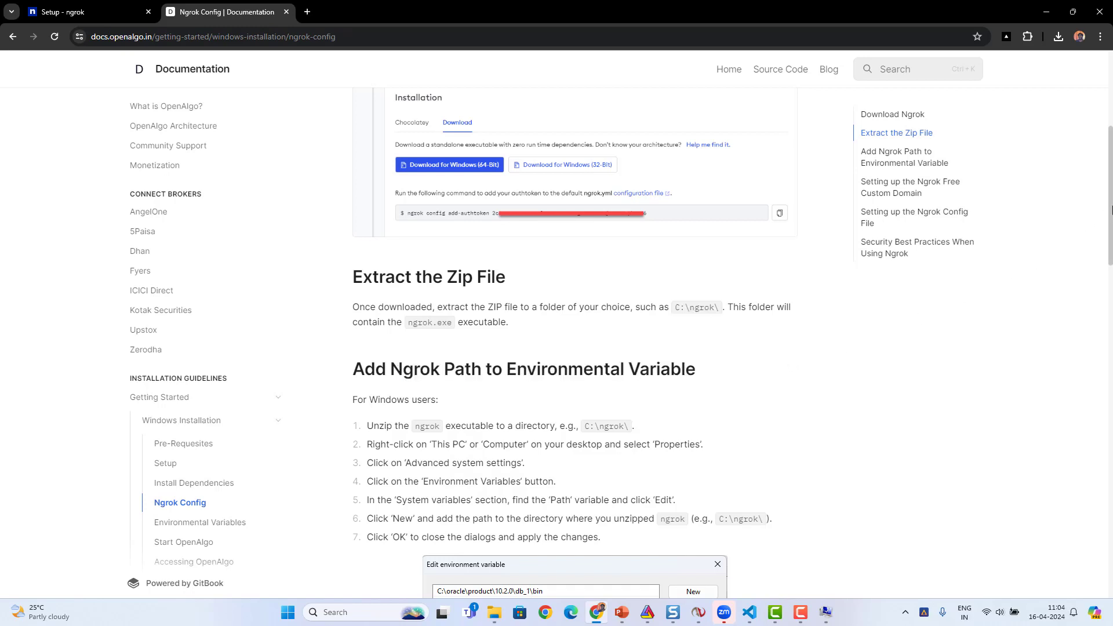
pyautogui.moveTo(1111, 211); pyautogui.dragTo(1106, 258)
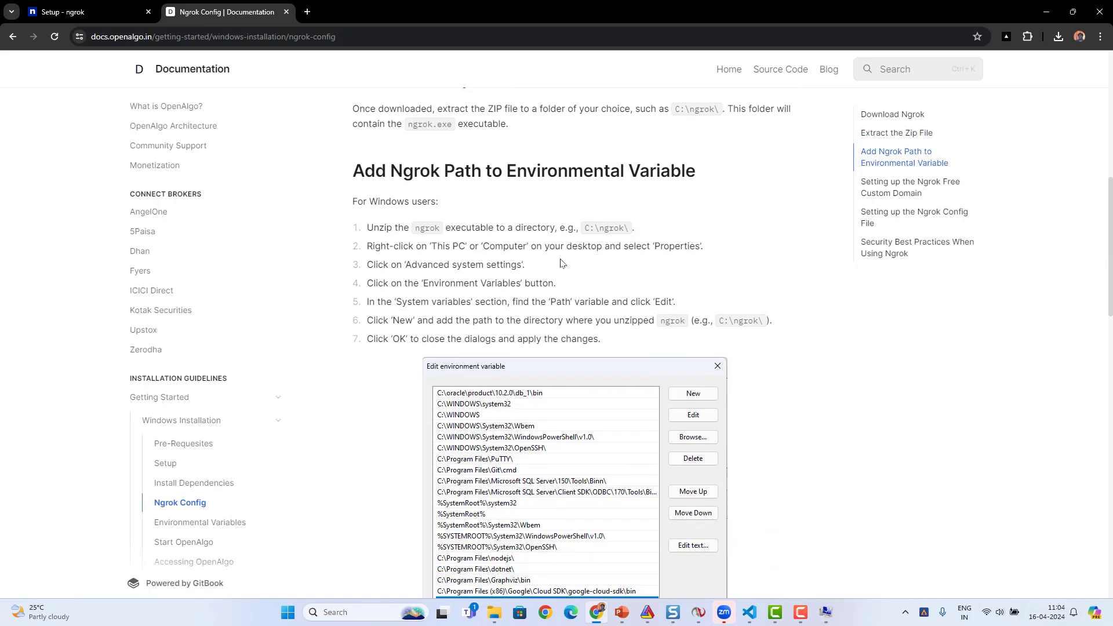
pyautogui.moveTo(1112, 225); pyautogui.dragTo(1107, 261)
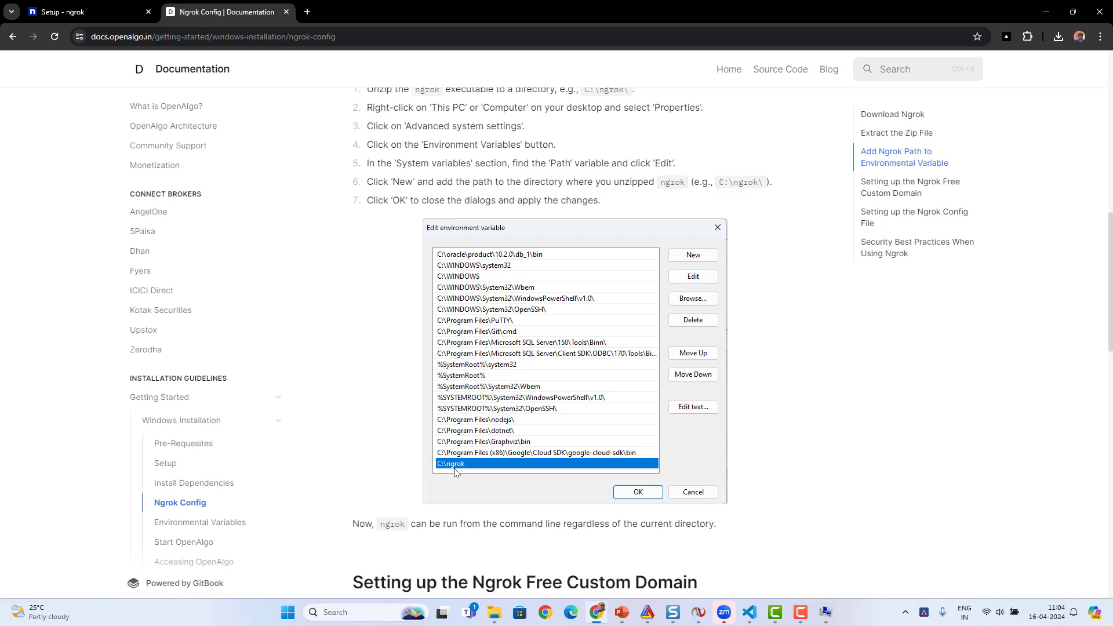
# - Open Command Prompt through a Windows search for "cmd", run ngrok, and examine the command's output
pyautogui.click(336, 614)
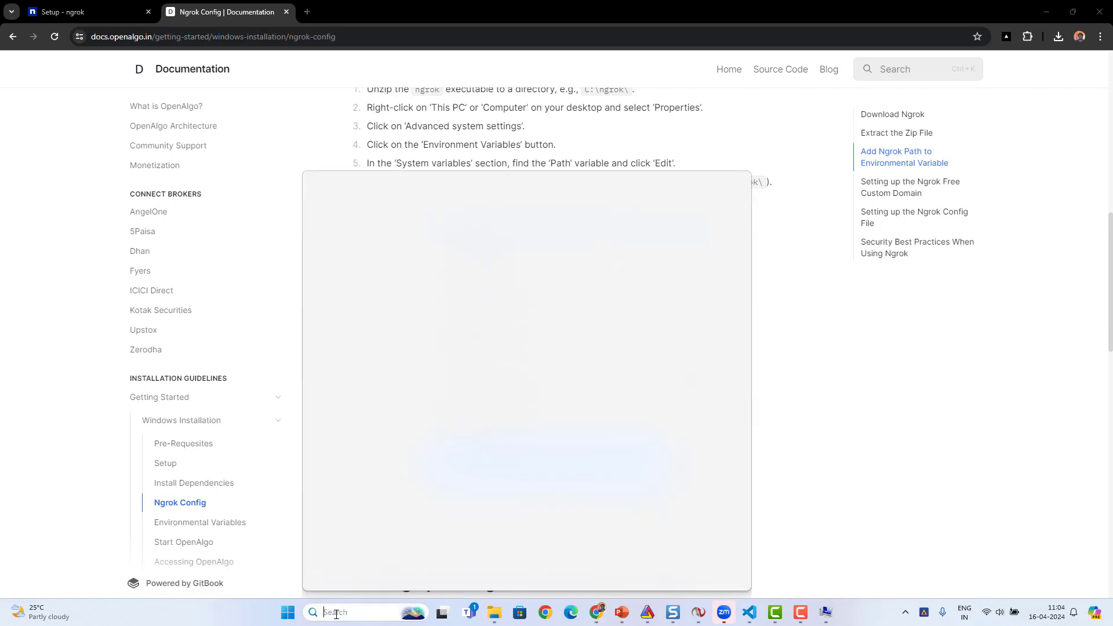
pyautogui.write('cmd')
pyautogui.press('Return')
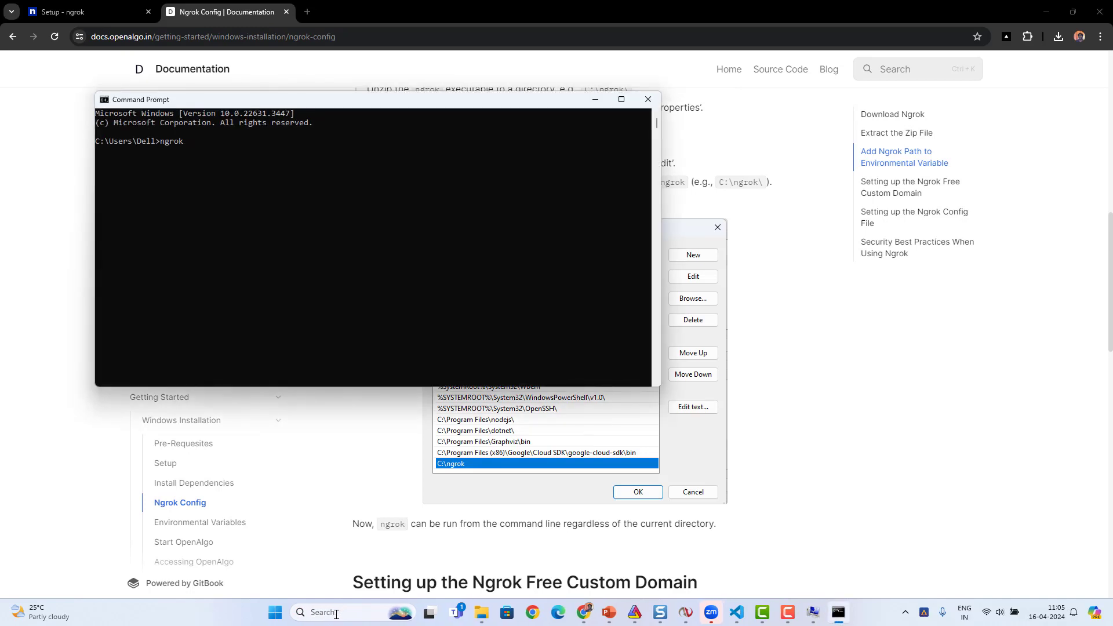
pyautogui.write('ngrok')
pyautogui.press('Return')
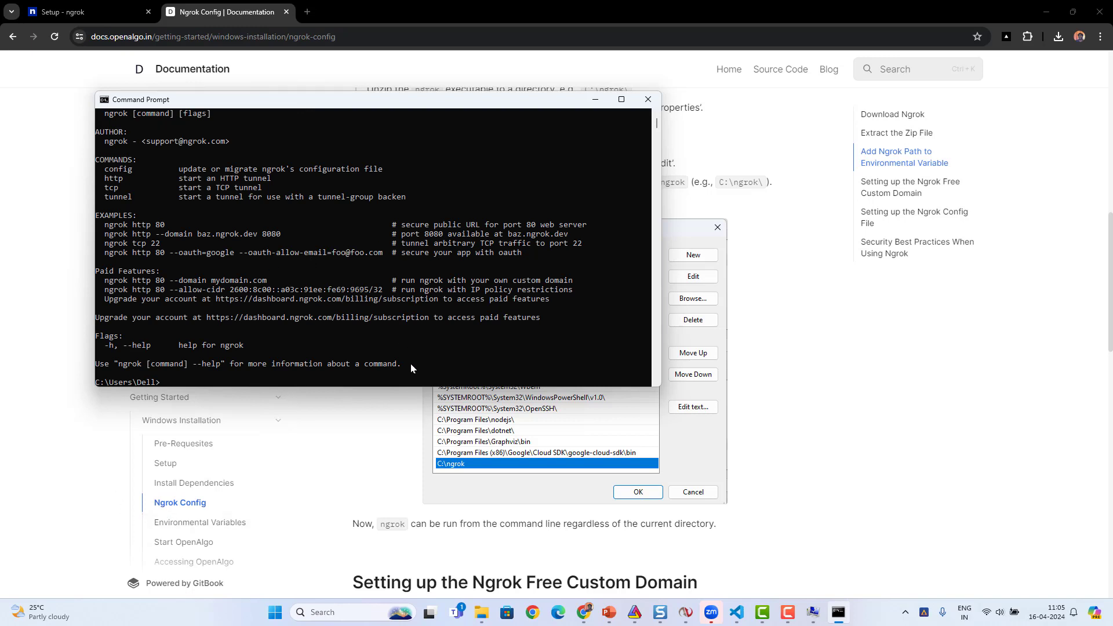
pyautogui.moveTo(411, 364); pyautogui.dragTo(91, 156)
pyautogui.click(161, 200)
pyautogui.click(230, 247)
# - Return to Chrome, read the Ngrok Free Custom Domain section, and open the ngrok dashboard's Domains page
pyautogui.click(794, 414)
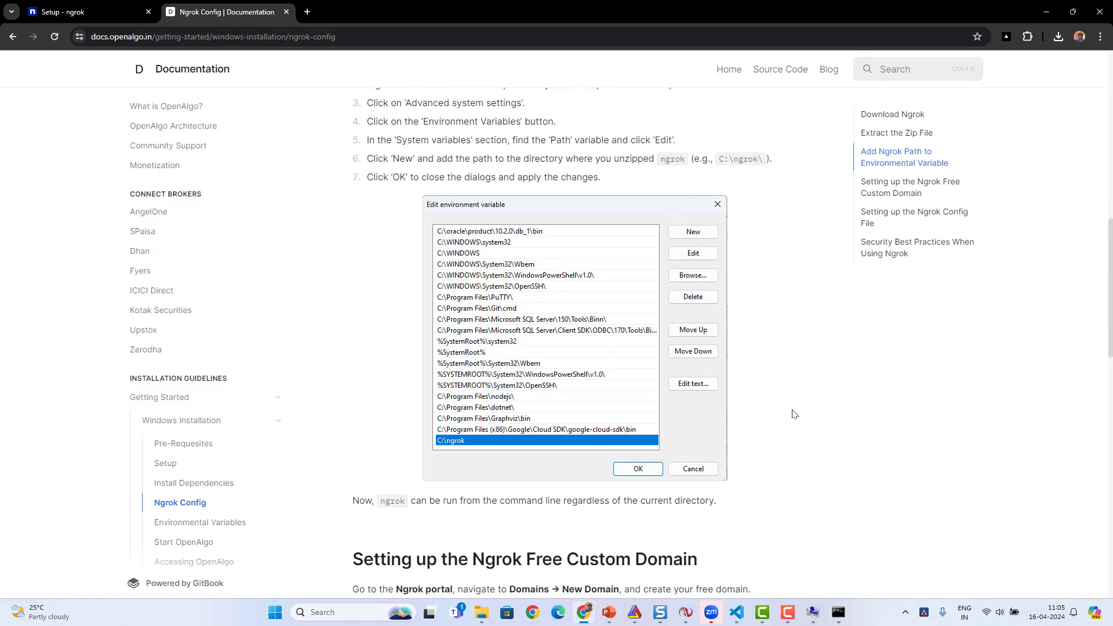
pyautogui.scroll(-5, 793, 413)
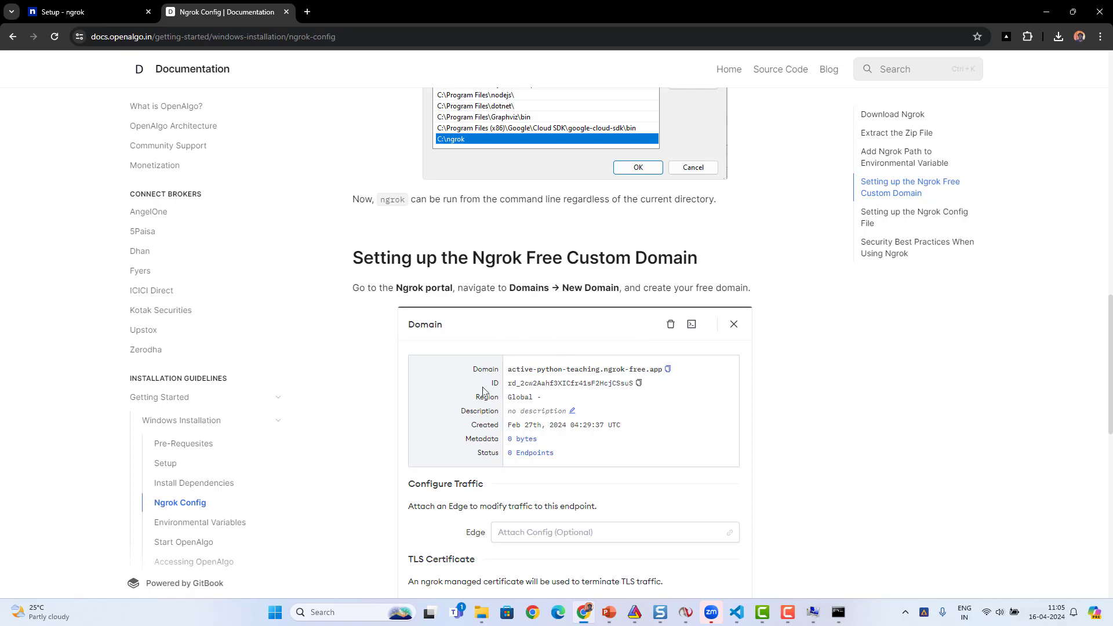
pyautogui.click(76, 12)
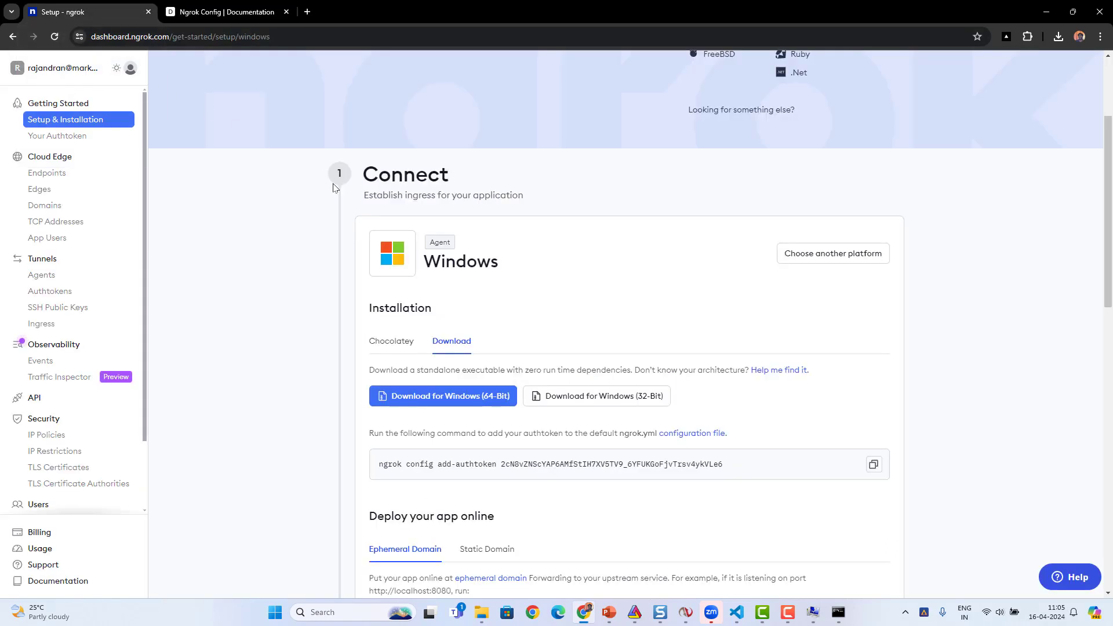
pyautogui.click(43, 206)
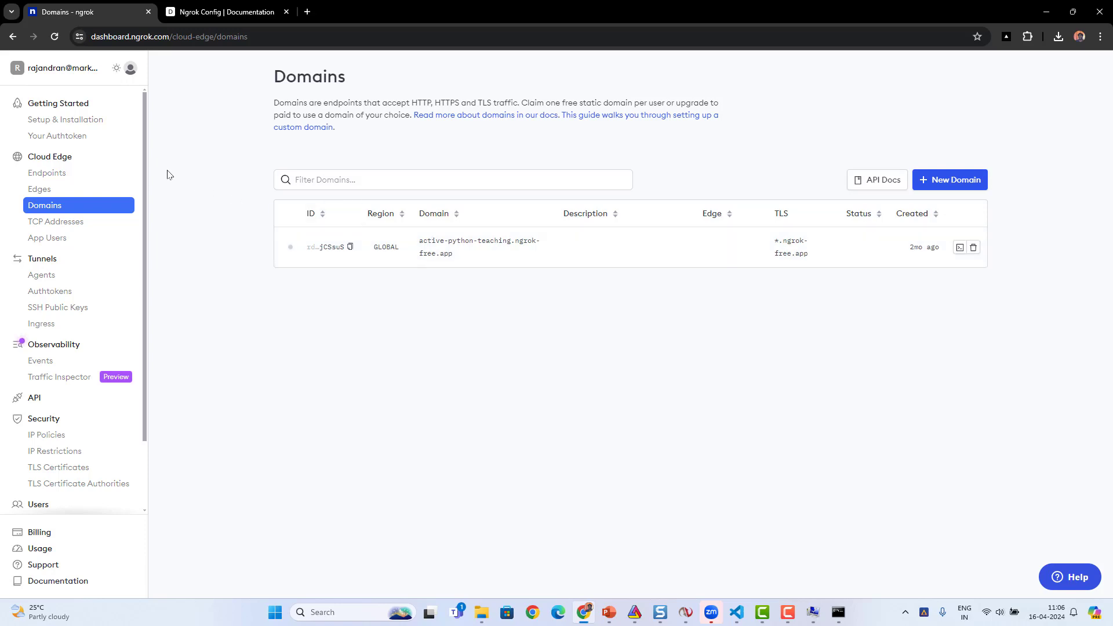
# - Examine the authtoken in the Your Authtoken page's command line, and return to the Domains page
pyautogui.click(53, 139)
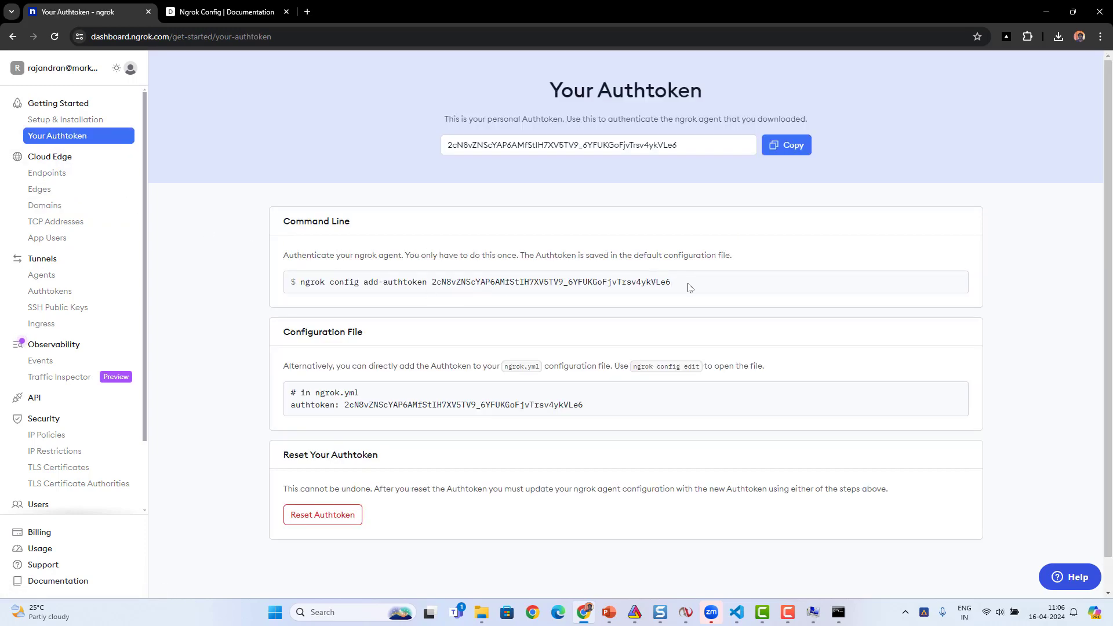
pyautogui.moveTo(671, 288); pyautogui.dragTo(433, 282)
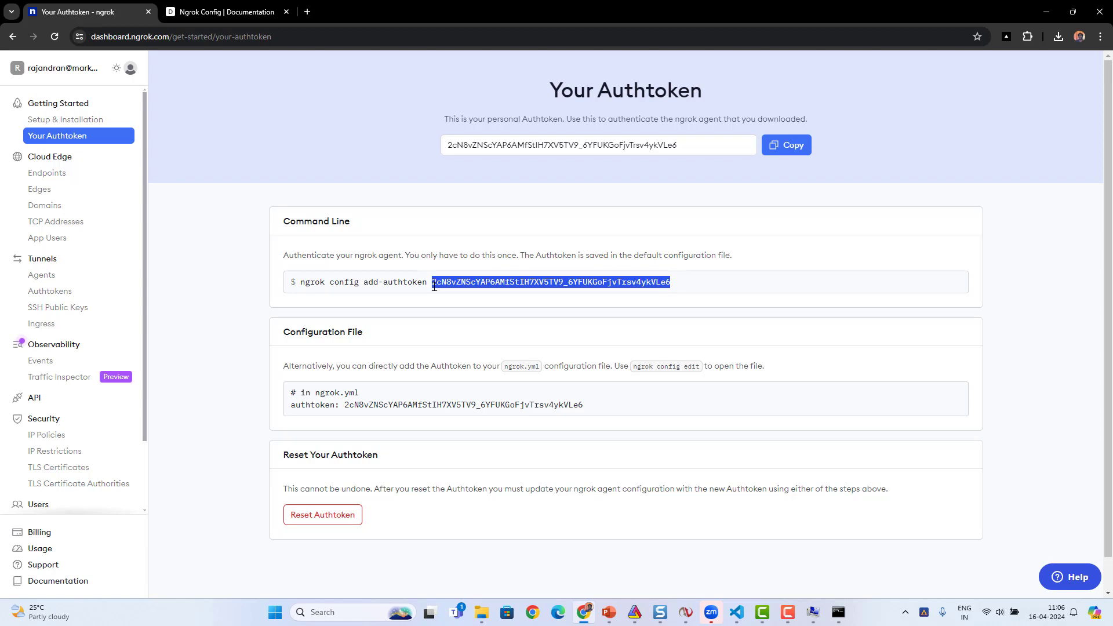
pyautogui.click(46, 205)
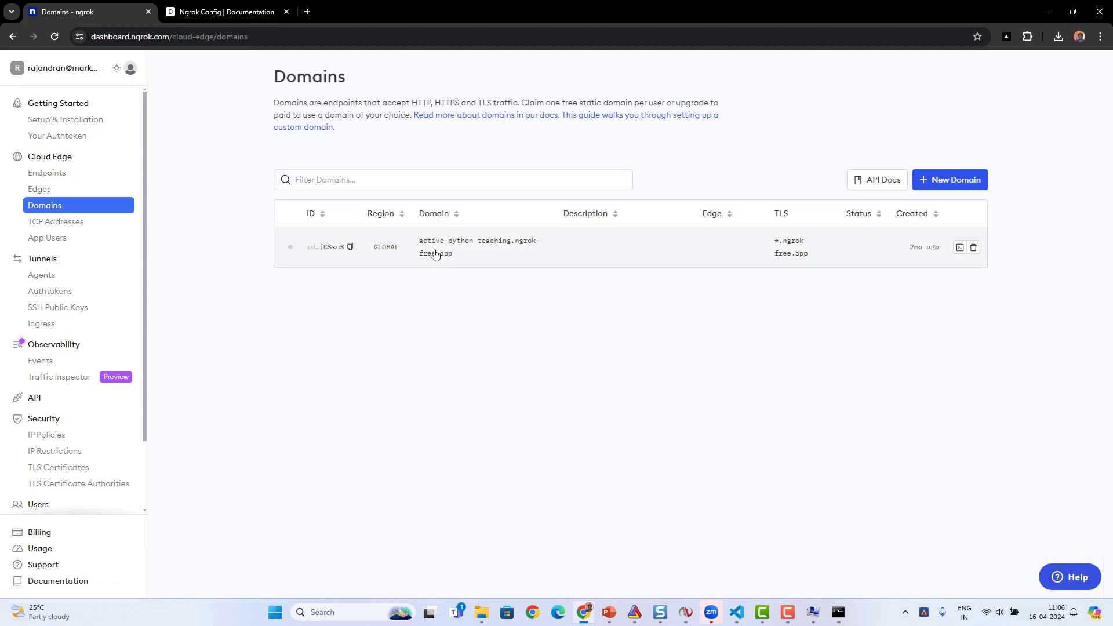
# - Copy the authtoken from the Your Authtoken page into a blank Notepad document, followed by two line breaks
pyautogui.click(61, 137)
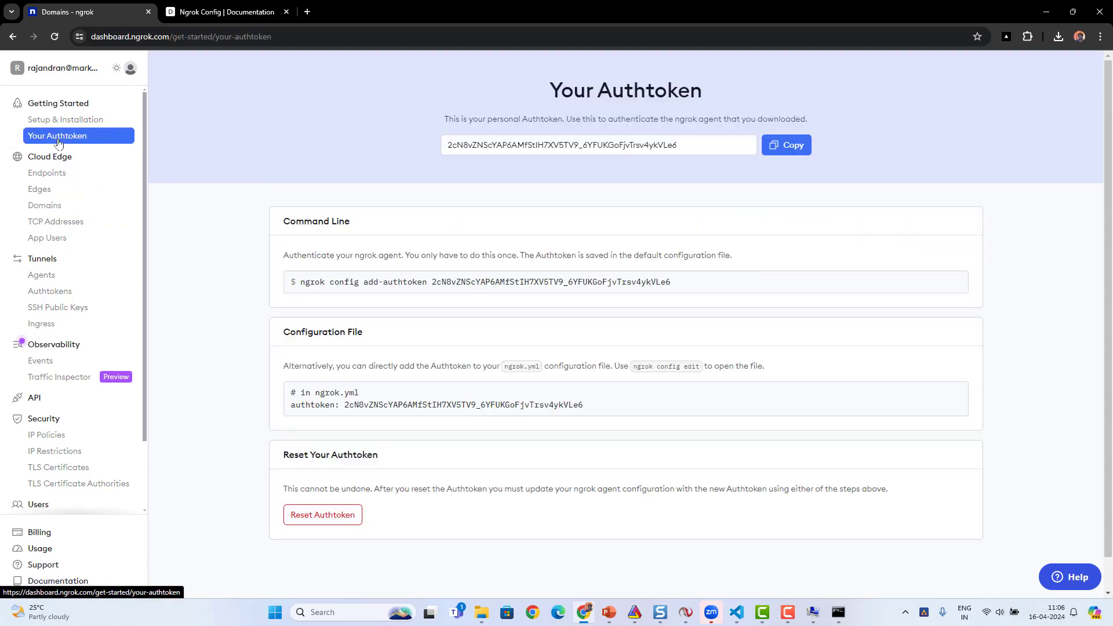
pyautogui.moveTo(679, 284); pyautogui.dragTo(432, 286)
pyautogui.hotkey('ctrl', 'c')
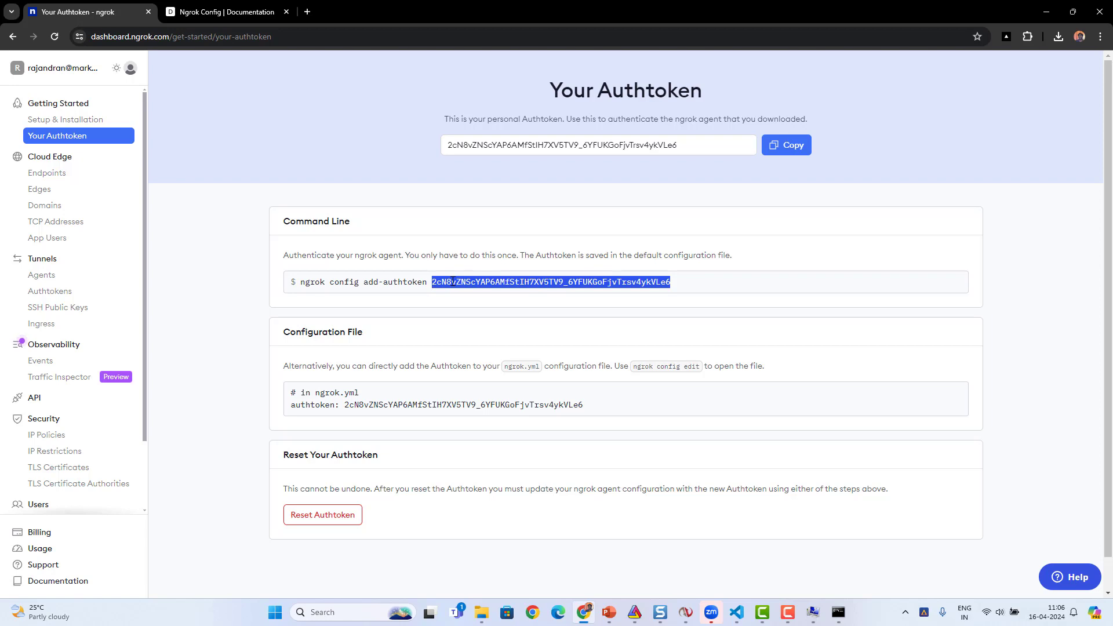
pyautogui.click(345, 618)
pyautogui.write('n')
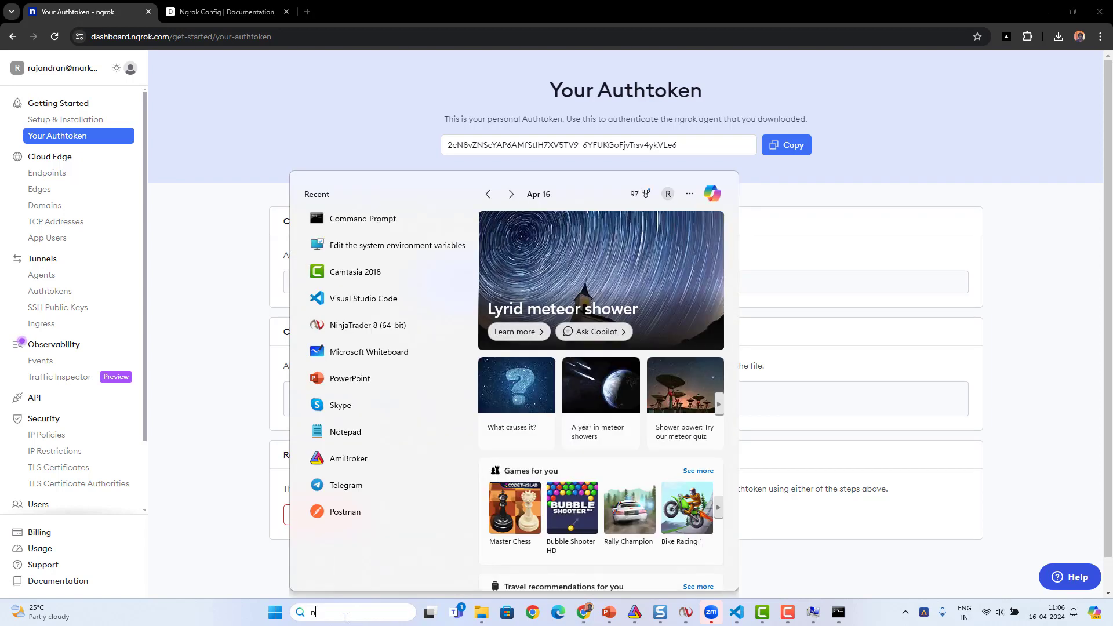
pyautogui.write('otep')
pyautogui.press('Return')
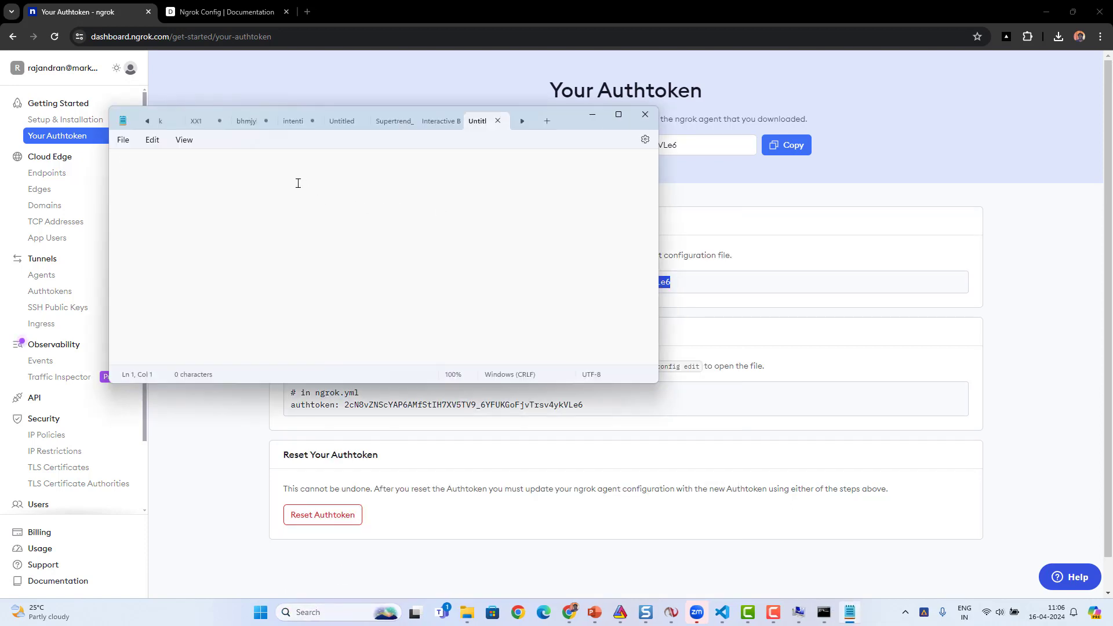
pyautogui.hotkey('ctrl', 'v')
pyautogui.press('Return')
pyautogui.press('Return')
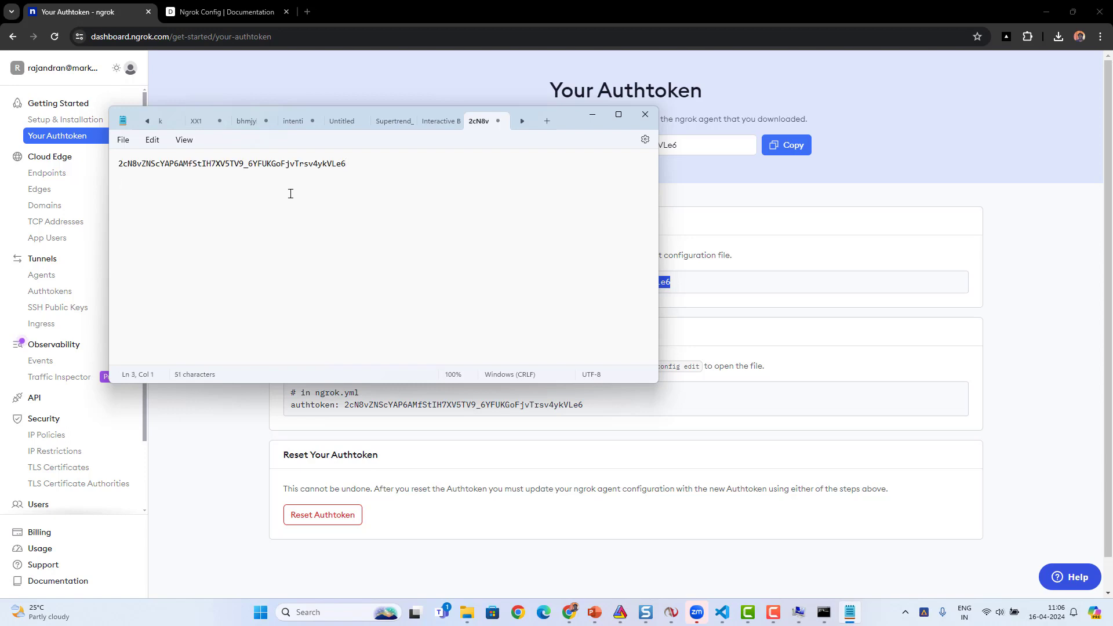
# - Copy the active-python-teaching.ngrok-free.app domain from its details on the Domains page and paste it into the Notepad document
pyautogui.click(47, 208)
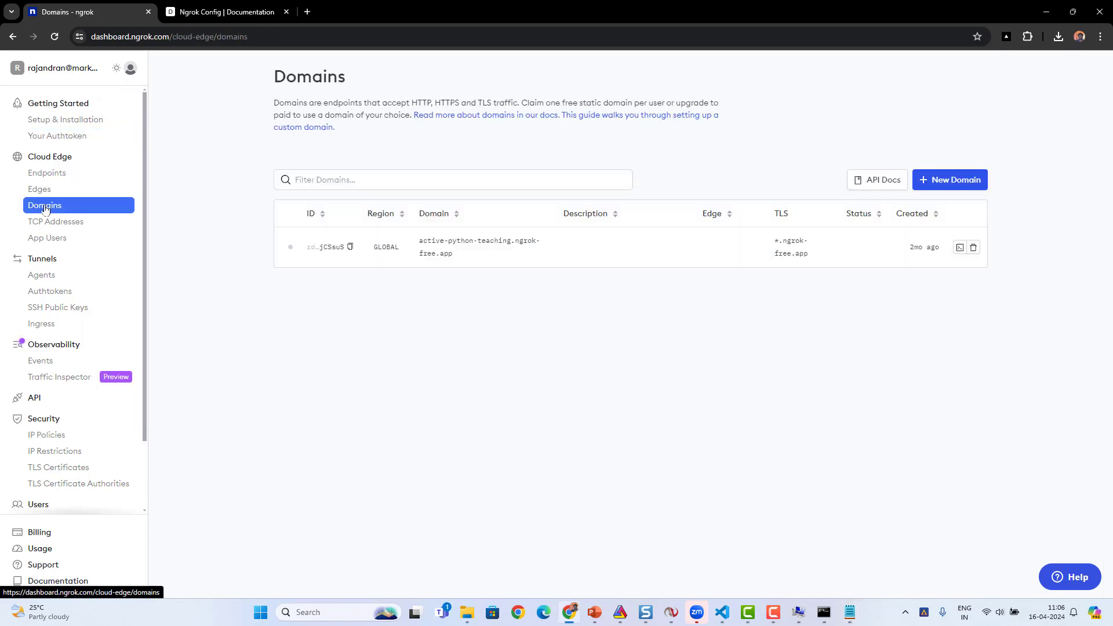
pyautogui.click(412, 243)
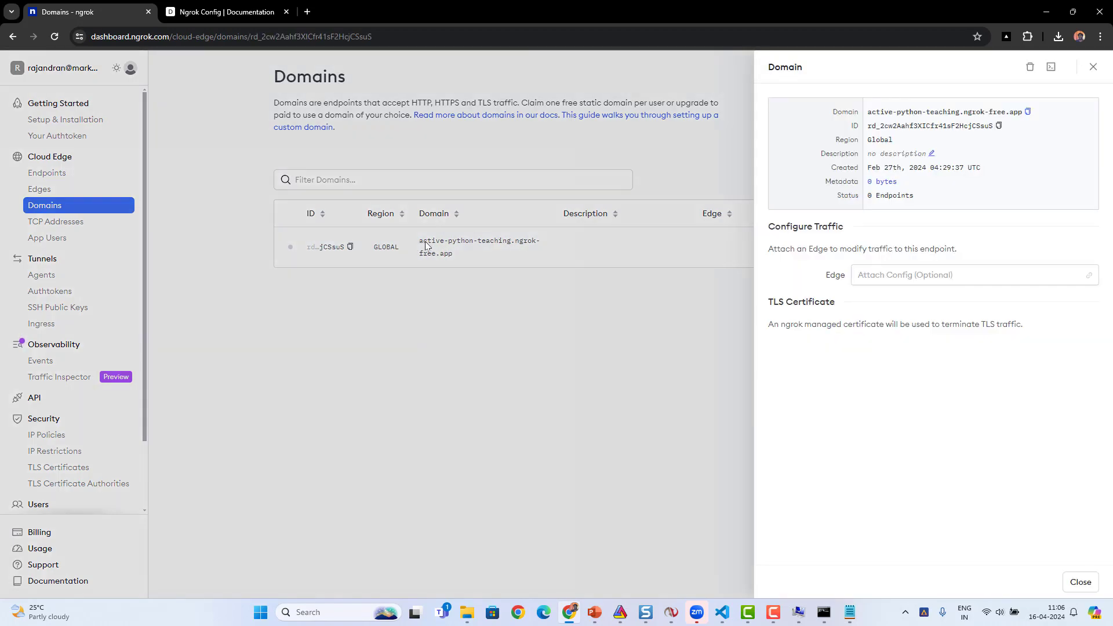
pyautogui.click(1028, 112)
pyautogui.hotkey('alt', 'Tab')
pyautogui.hotkey('ctrl', 'v')
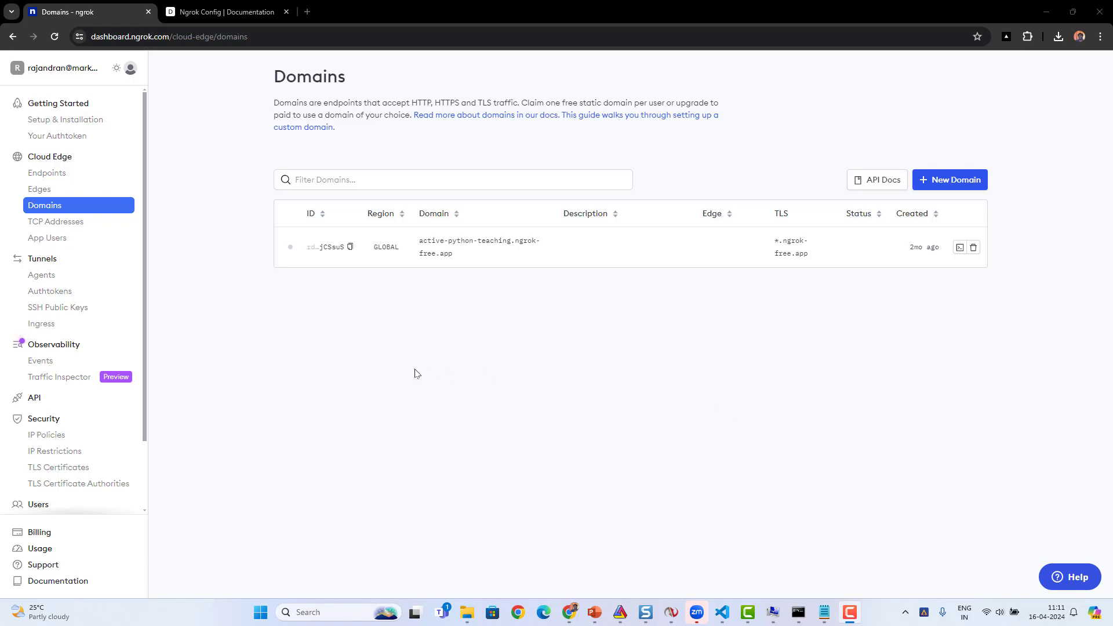
# - Switch to Command Prompt and run "ngrok config edit" to open the ngrok configuration file
pyautogui.click(798, 612)
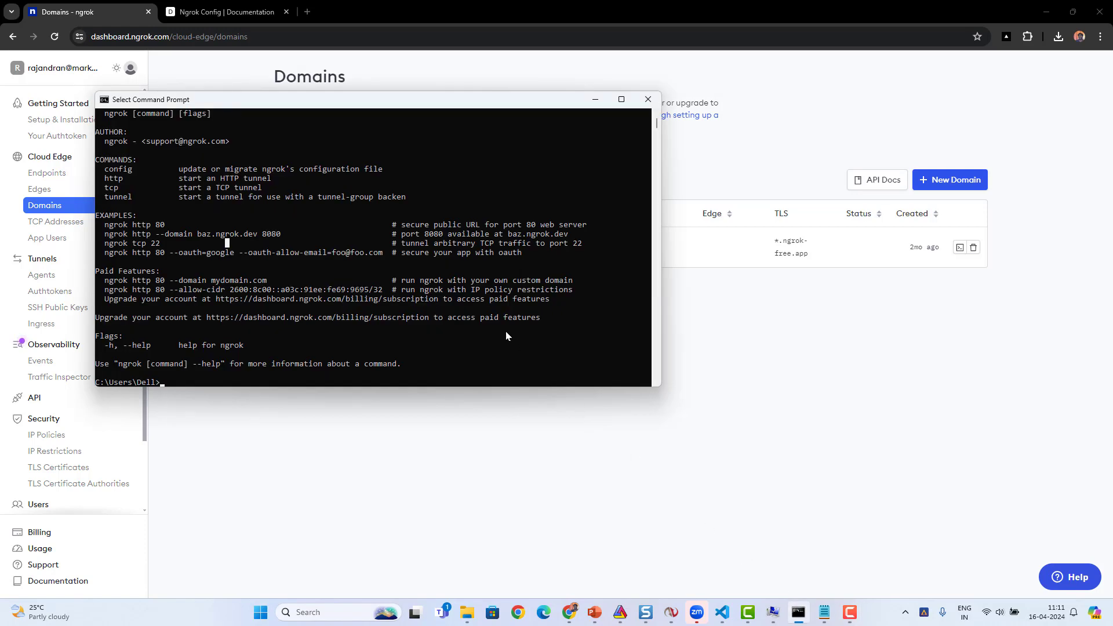
pyautogui.write('ngrok config edit')
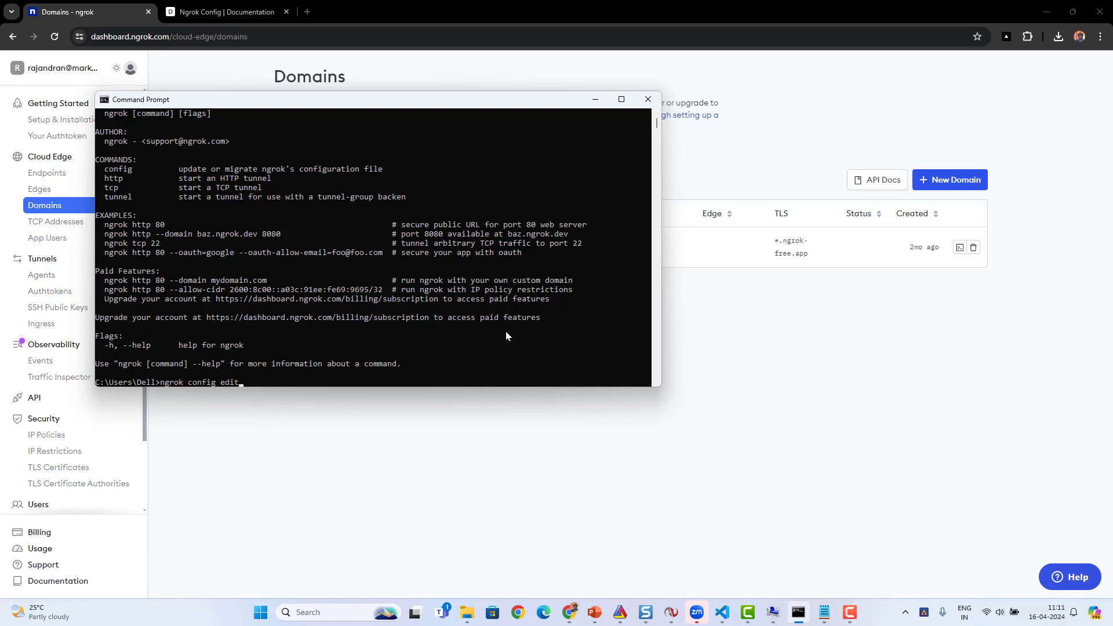
pyautogui.press('Return')
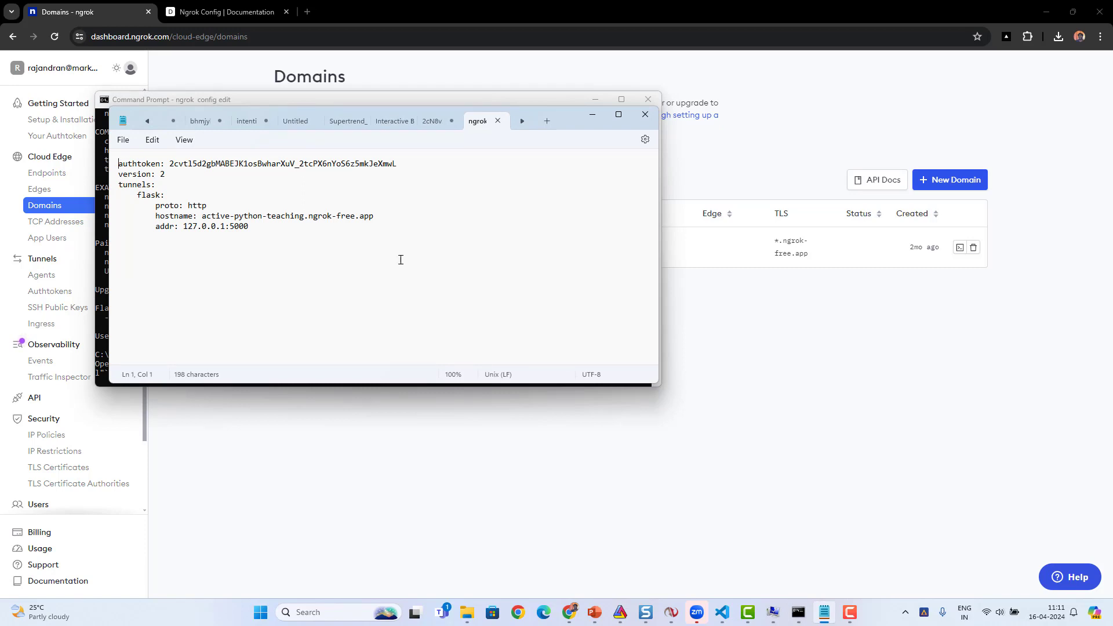
# - Replace the entire ngrok configuration file's contents with the sample configuration block copied from the Ngrok Config documentation page
pyautogui.doubleClick(317, 167)
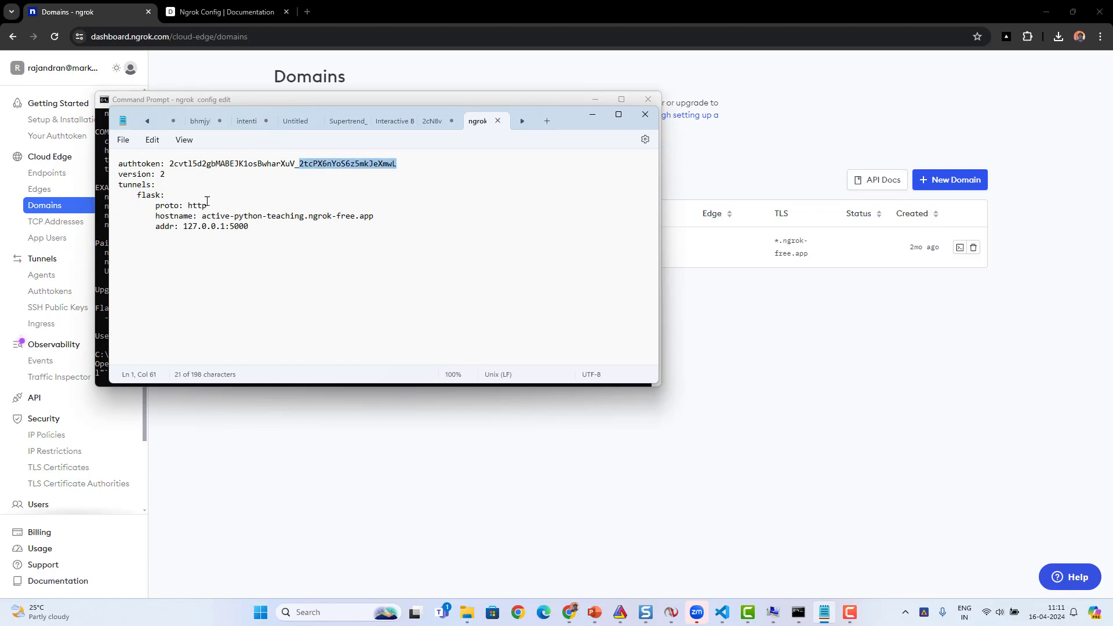
pyautogui.moveTo(203, 220); pyautogui.dragTo(114, 161)
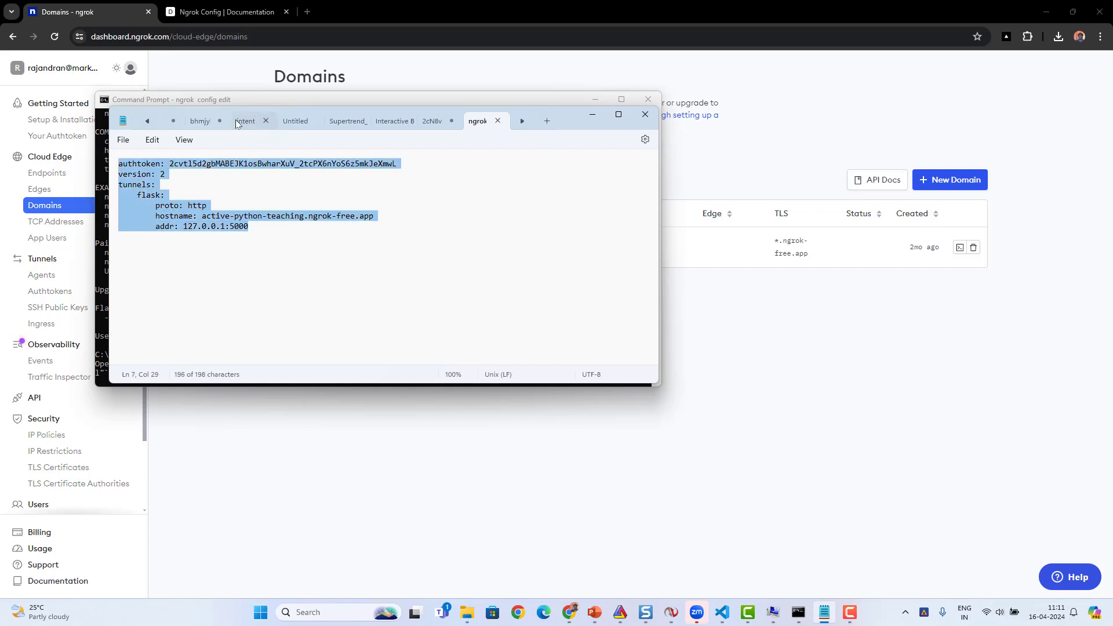
pyautogui.click(207, 12)
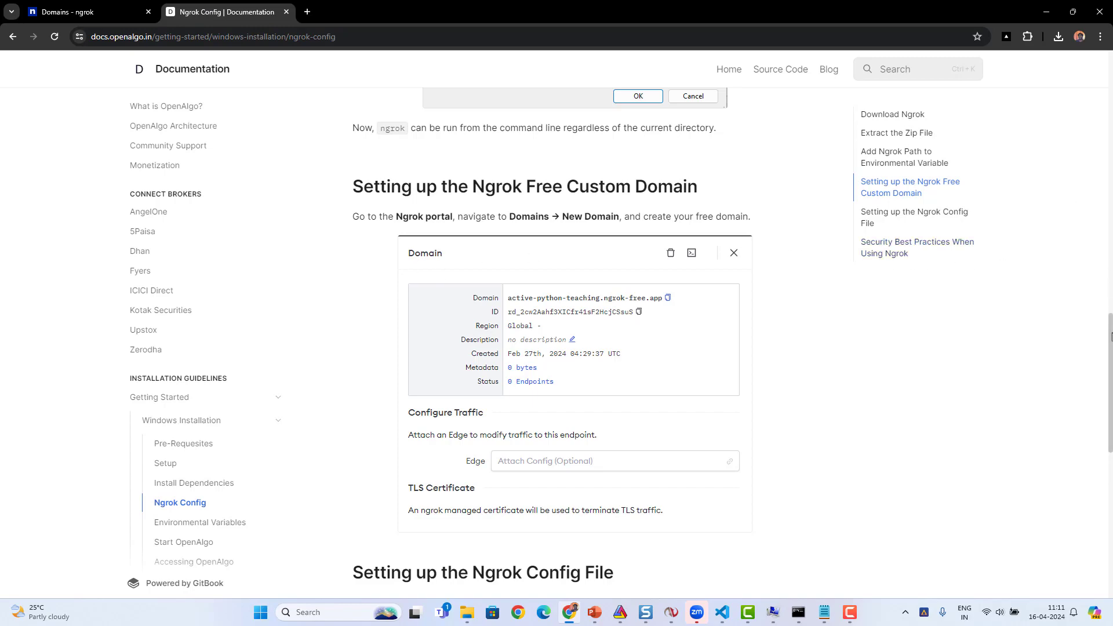
pyautogui.moveTo(1110, 337); pyautogui.dragTo(1111, 413)
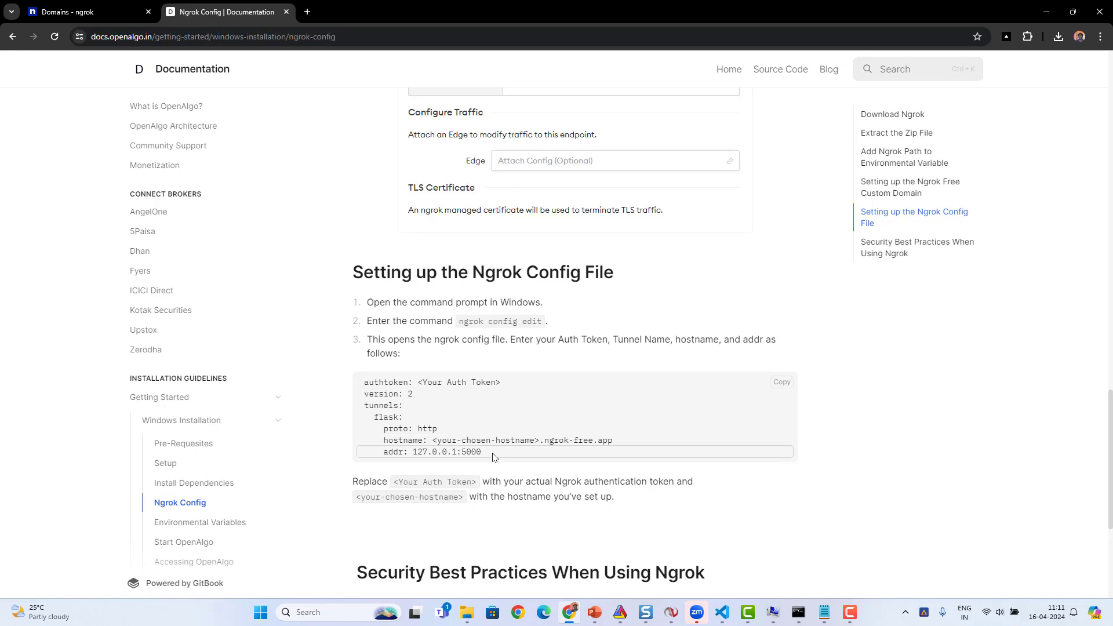
pyautogui.moveTo(484, 452); pyautogui.dragTo(363, 382)
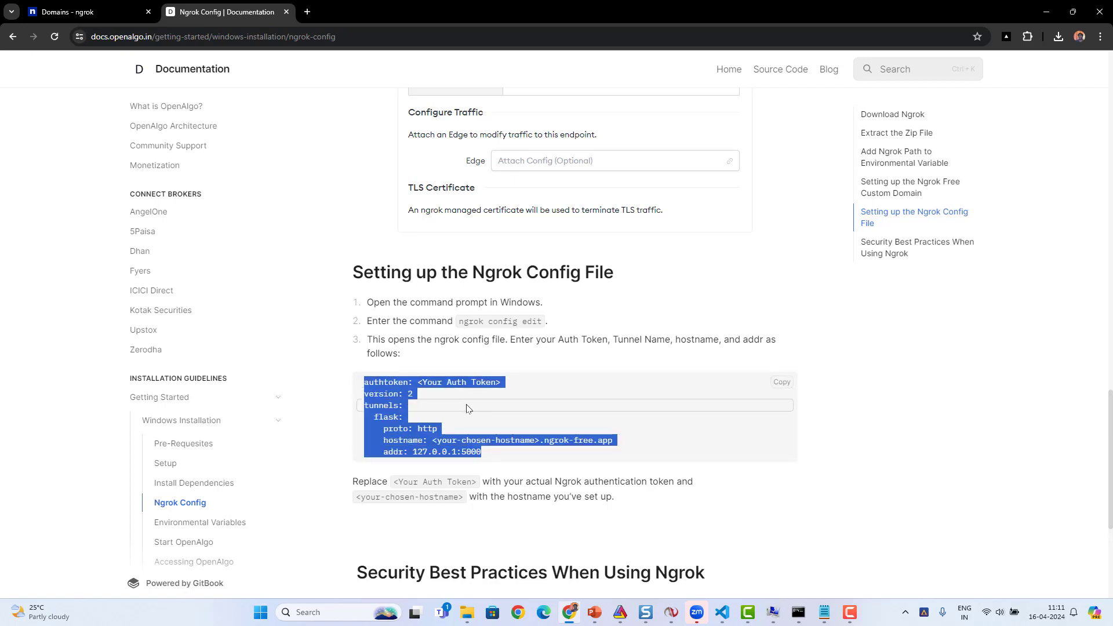
pyautogui.hotkey('alt', 'Tab')
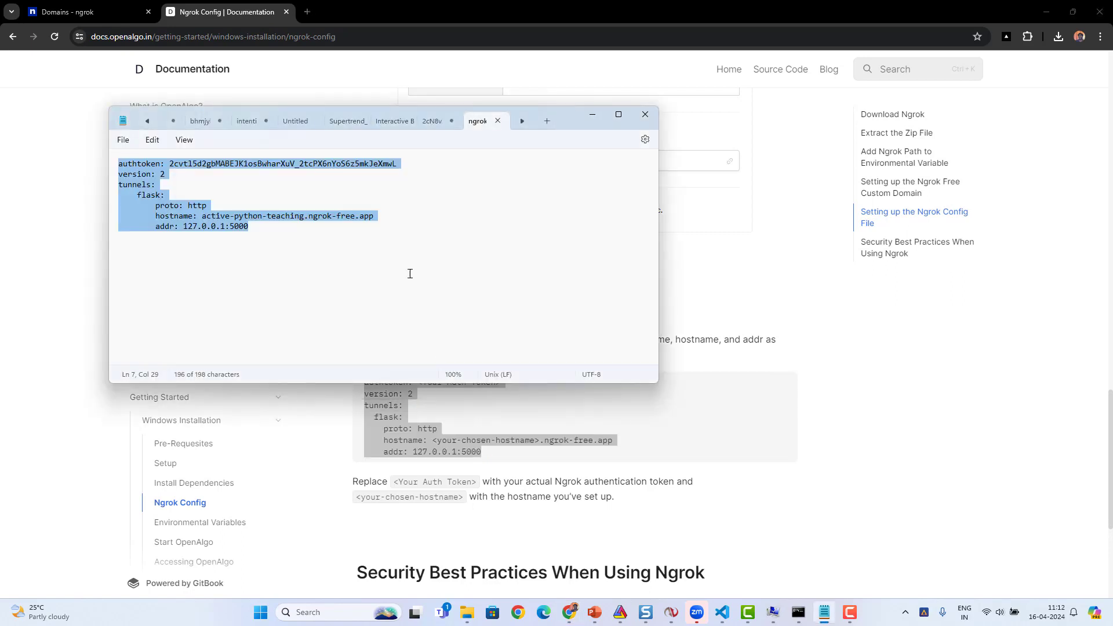
pyautogui.moveTo(343, 249); pyautogui.dragTo(84, 159)
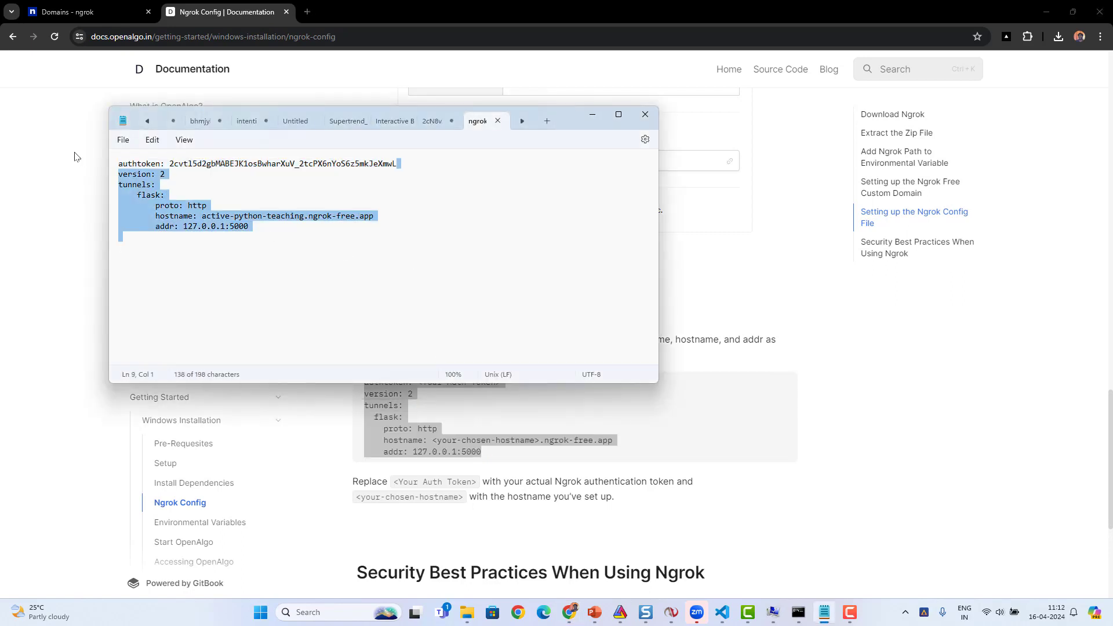
pyautogui.hotkey('ctrl', 'a')
pyautogui.hotkey('ctrl', 'v')
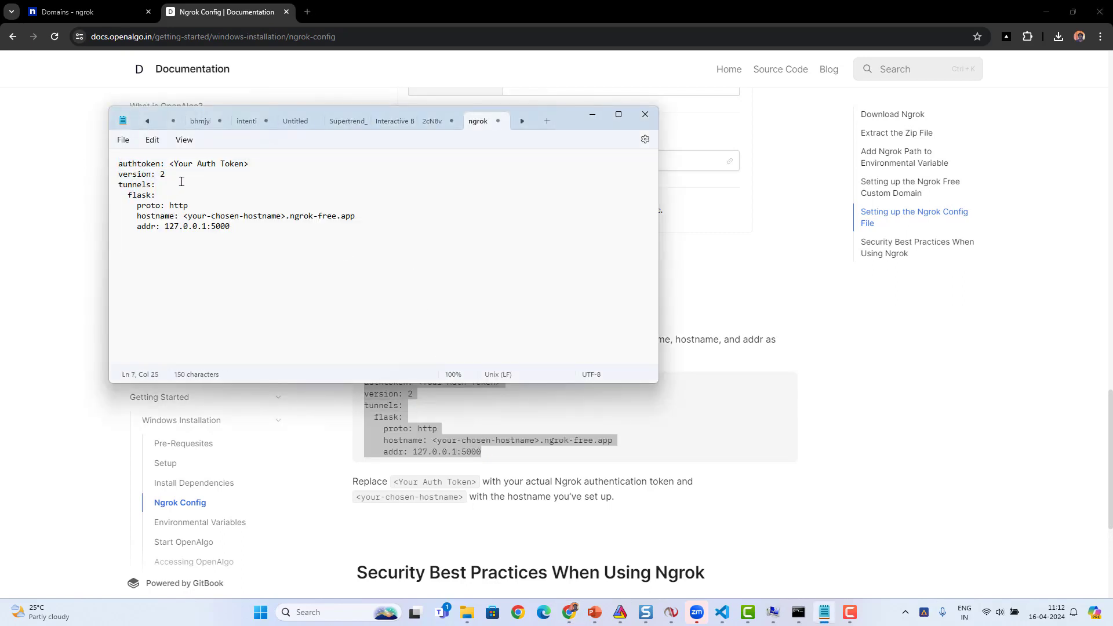
# - Replace the <Your Auth Token> placeholder in the ngrok configuration file with the authtoken copied from the Notepad notes document
pyautogui.moveTo(167, 164); pyautogui.dragTo(284, 169)
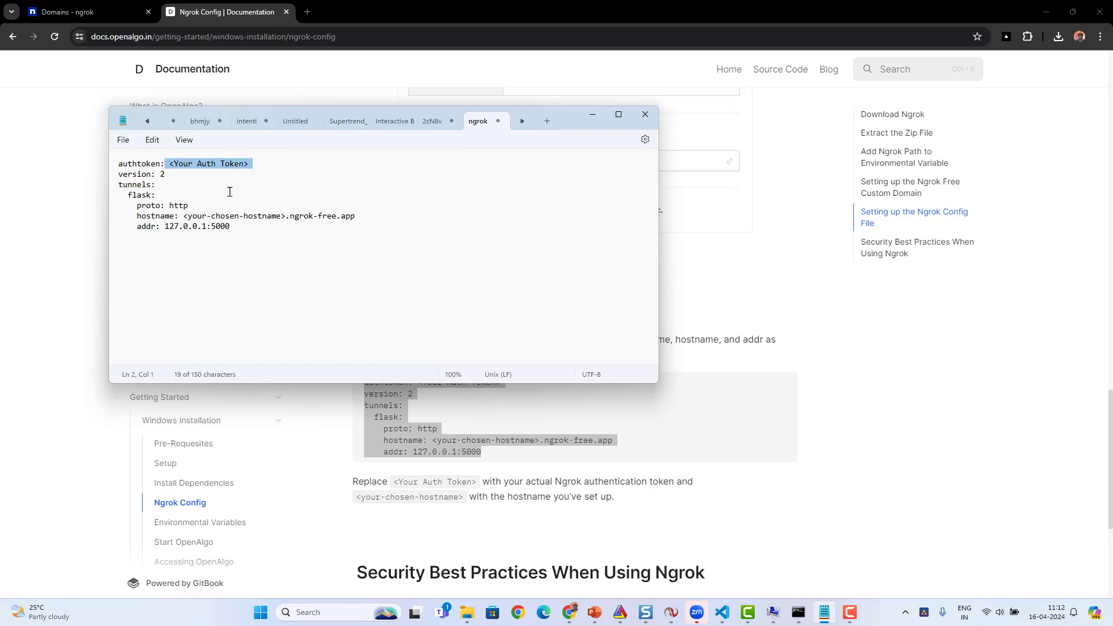
pyautogui.moveTo(180, 216); pyautogui.dragTo(393, 223)
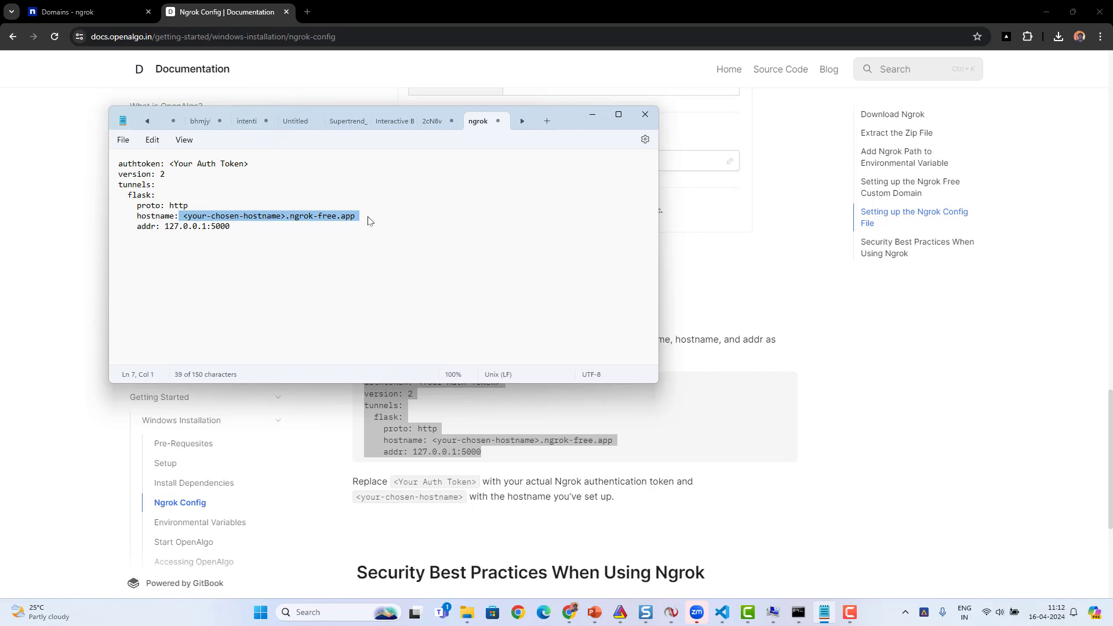
pyautogui.click(368, 221)
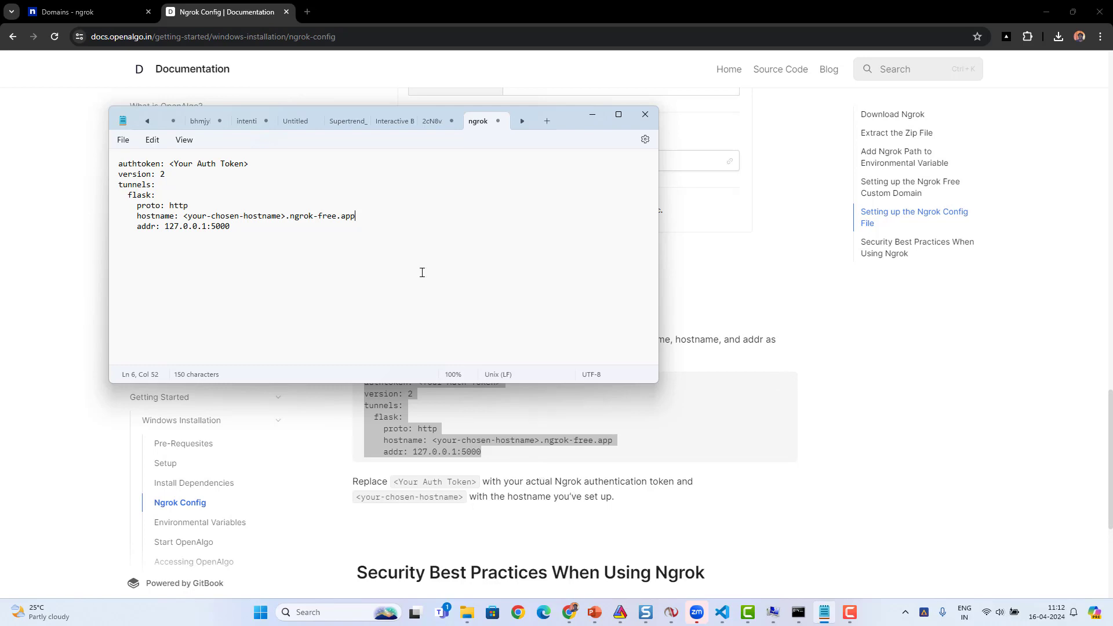
pyautogui.click(431, 123)
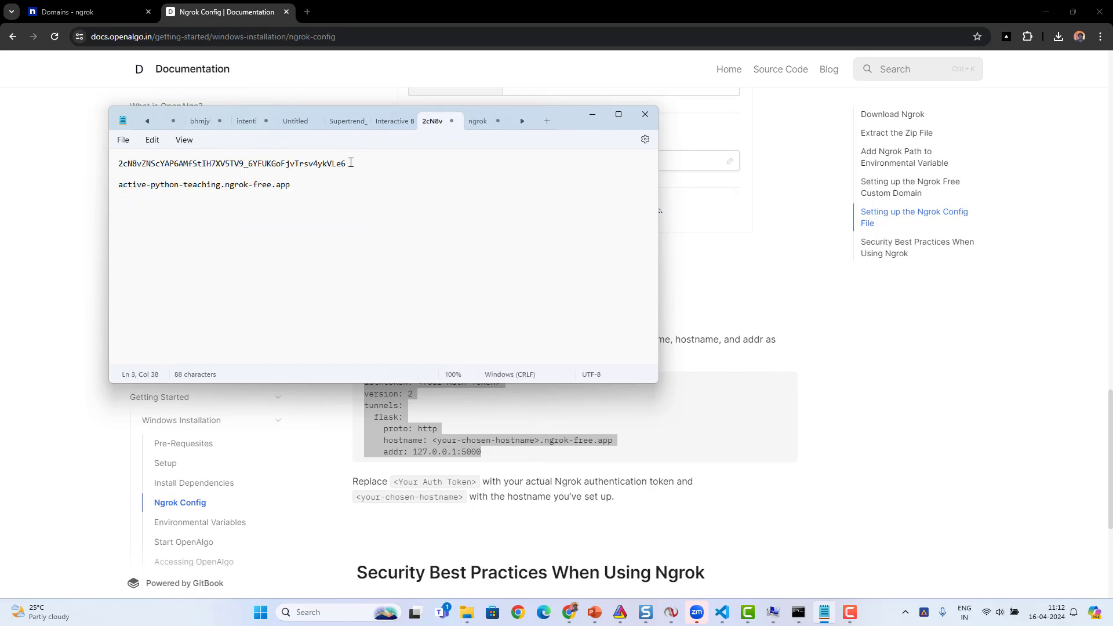
pyautogui.moveTo(348, 164); pyautogui.dragTo(98, 166)
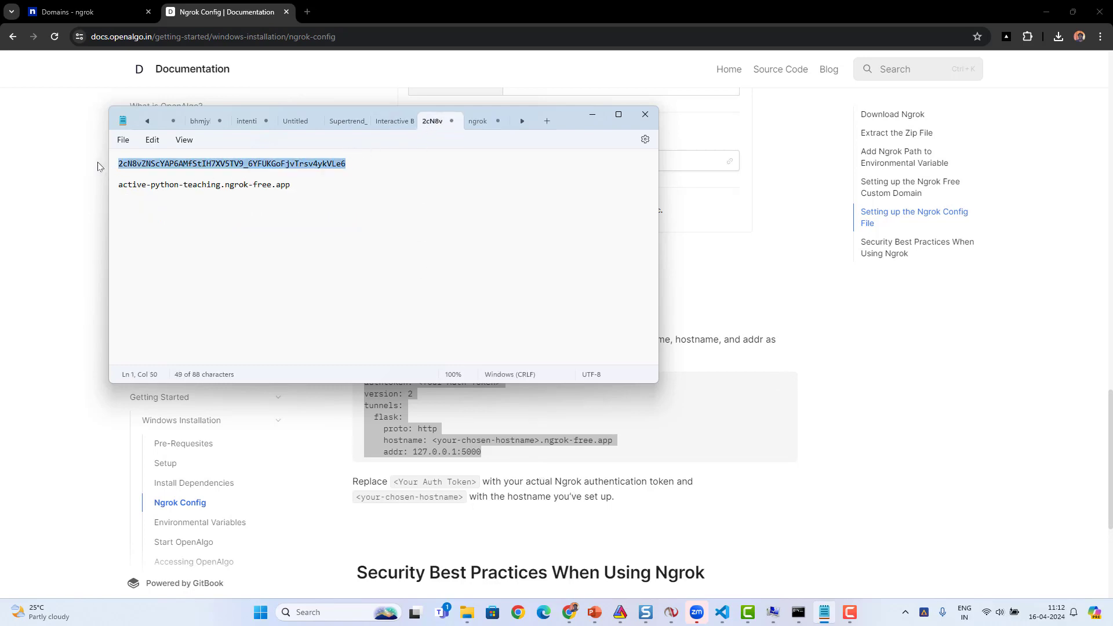
pyautogui.click(479, 121)
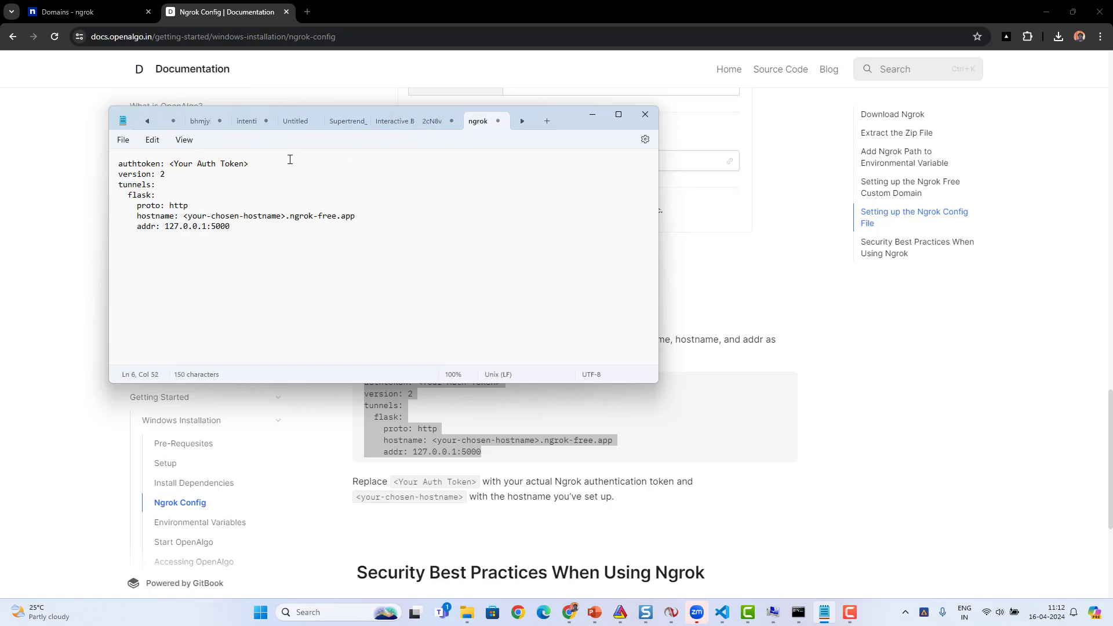
pyautogui.moveTo(250, 163); pyautogui.dragTo(169, 164)
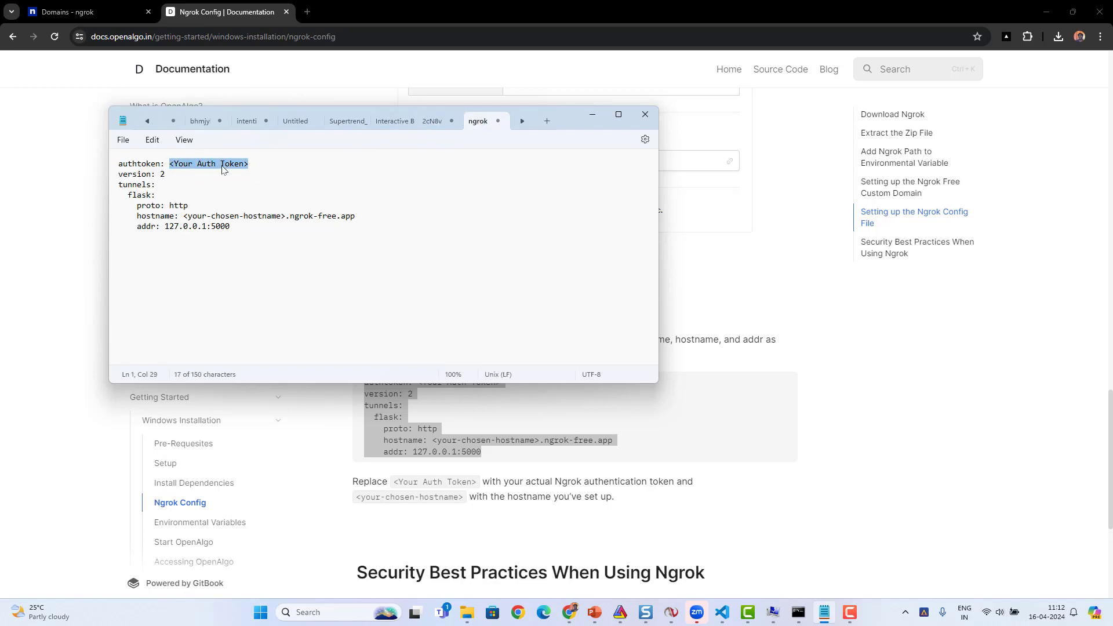
pyautogui.hotkey('ctrl', 'v')
# - Replace the hostname placeholder in the ngrok configuration with active-python-teaching.ngrok-free.app, copied from the notes document, and minimise Notepad
pyautogui.click(431, 122)
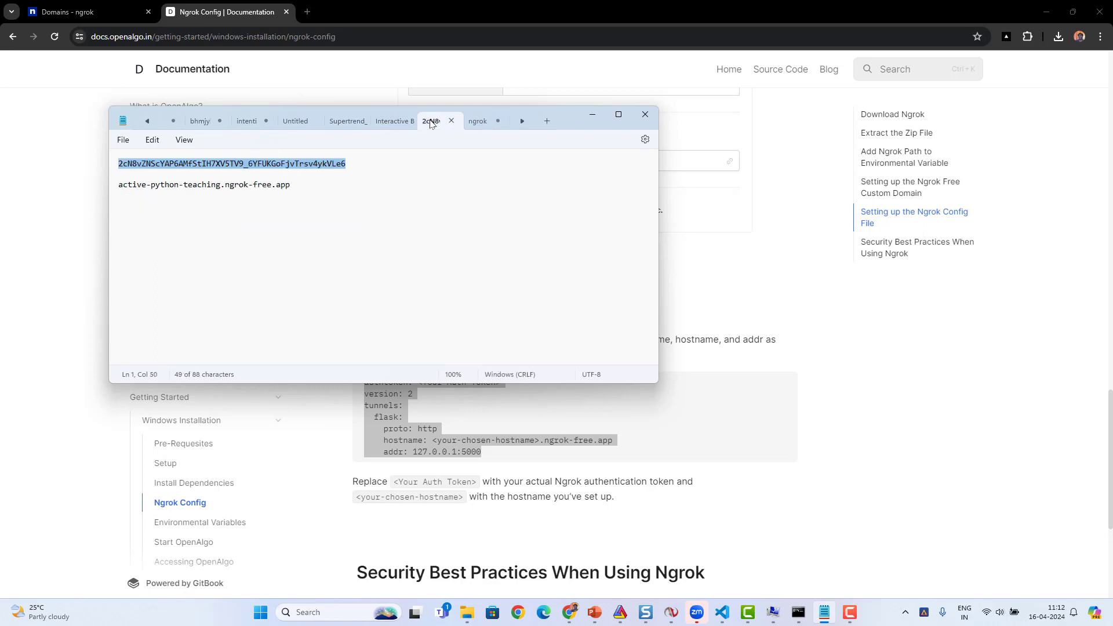
pyautogui.moveTo(298, 183); pyautogui.dragTo(115, 190)
pyautogui.hotkey('ctrl', 'c')
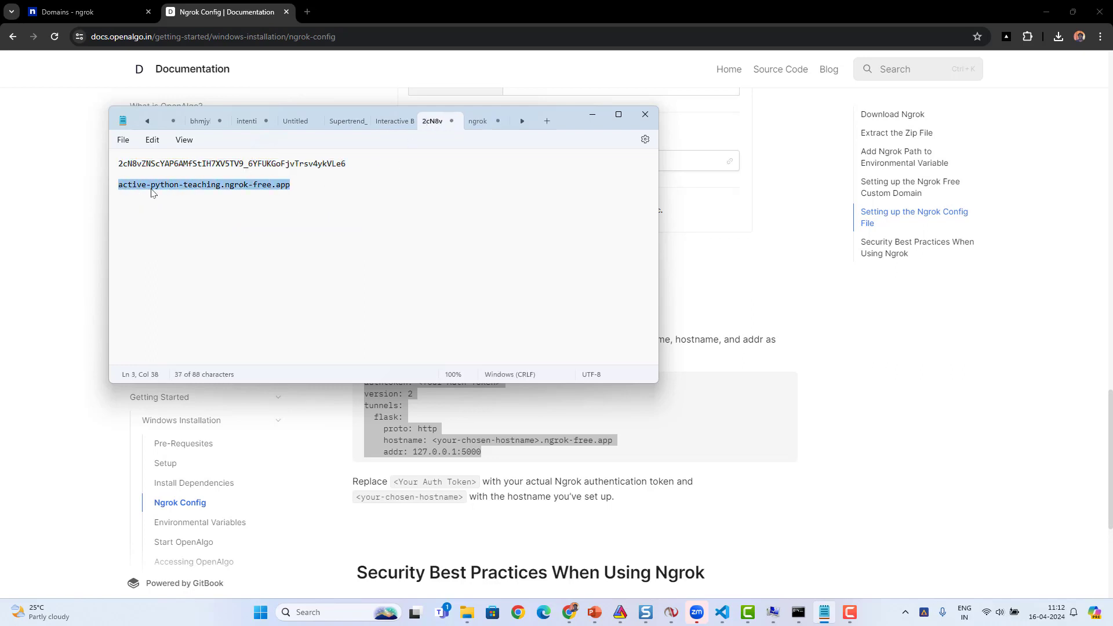
pyautogui.click(475, 124)
pyautogui.click(361, 223)
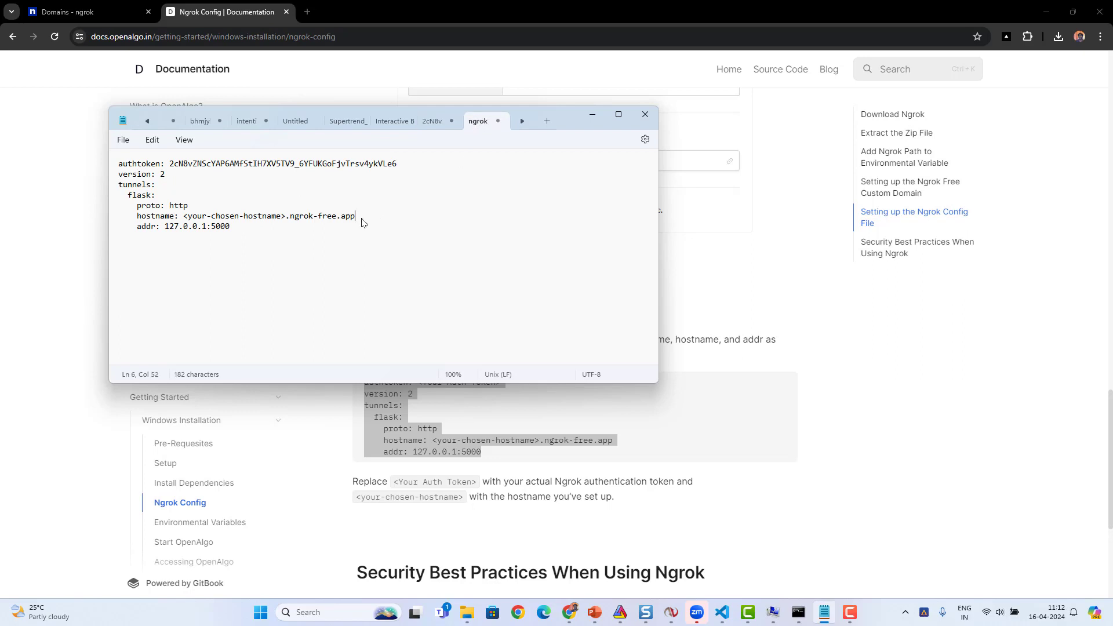
pyautogui.moveTo(362, 222); pyautogui.dragTo(183, 219)
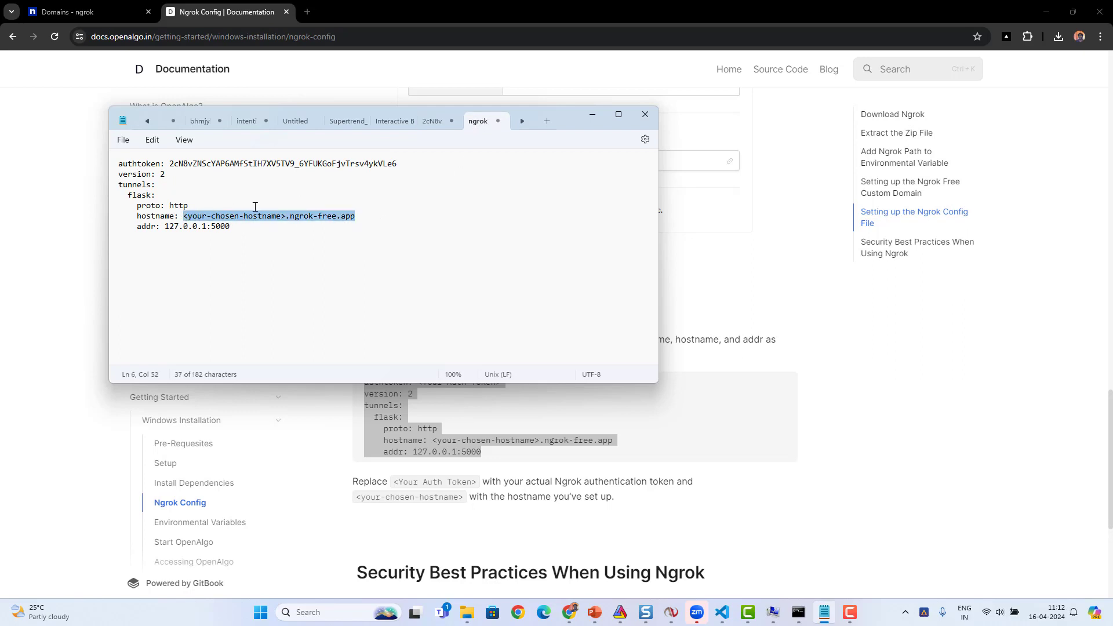
pyautogui.hotkey('ctrl', 'v')
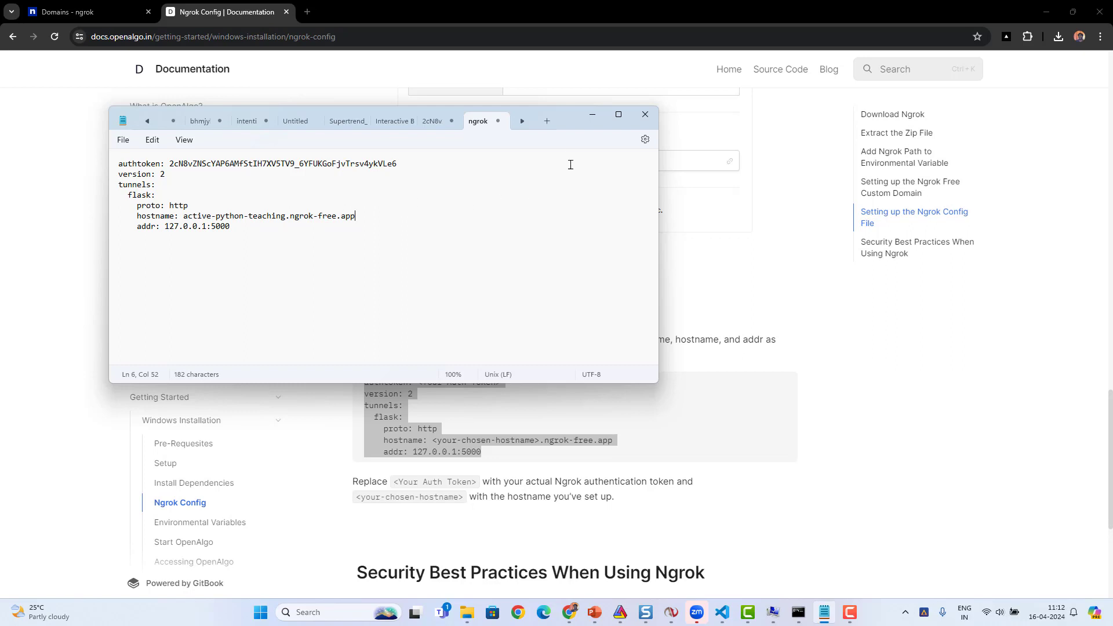
pyautogui.click(592, 120)
pyautogui.click(666, 282)
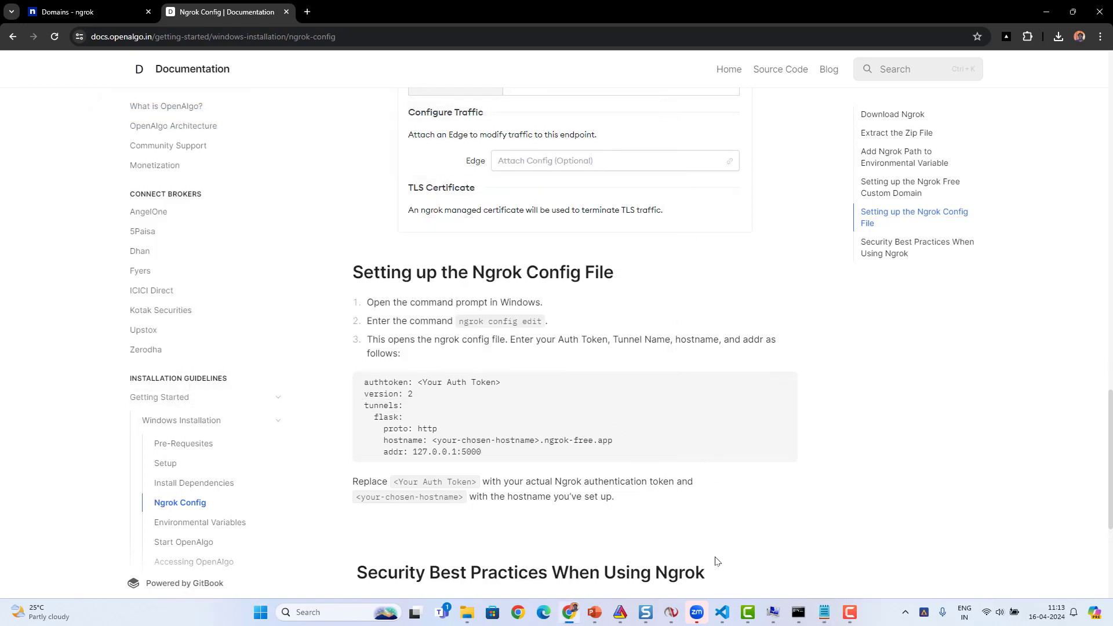
# - Switch to Visual Studio Code, open the project's .env file and set NGROK_ALLOW to 'TRUE'
pyautogui.click(722, 612)
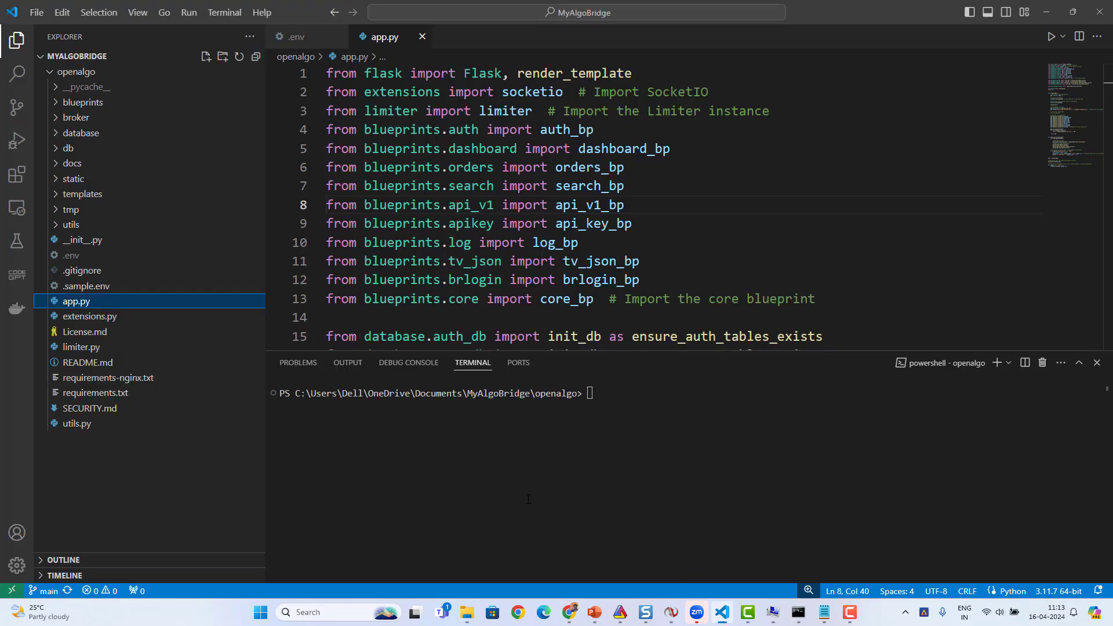
pyautogui.click(72, 260)
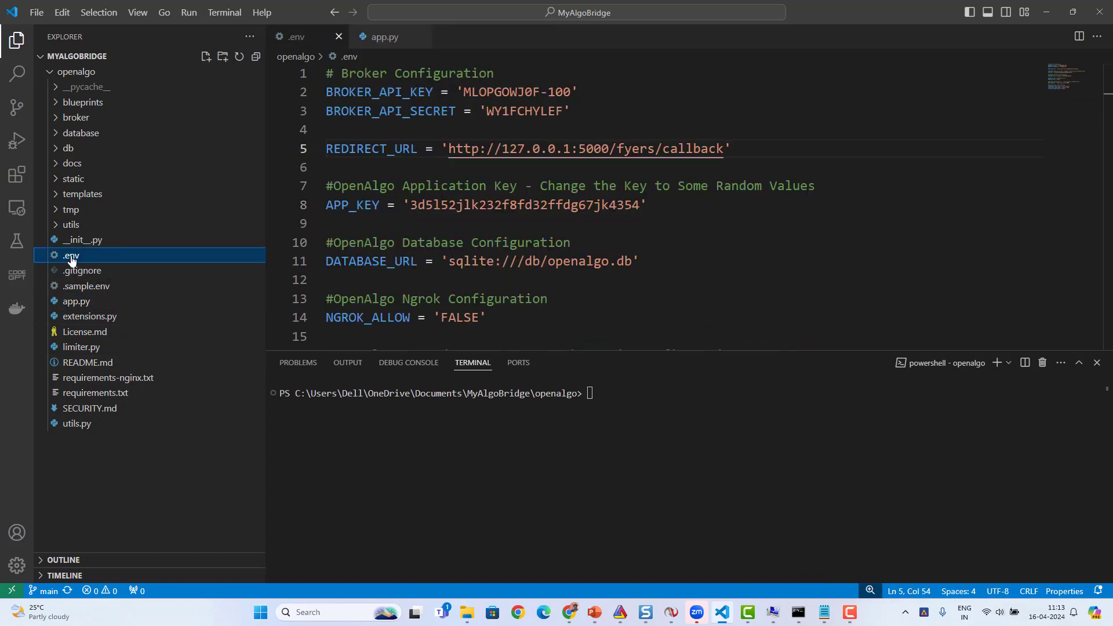
pyautogui.click(638, 257)
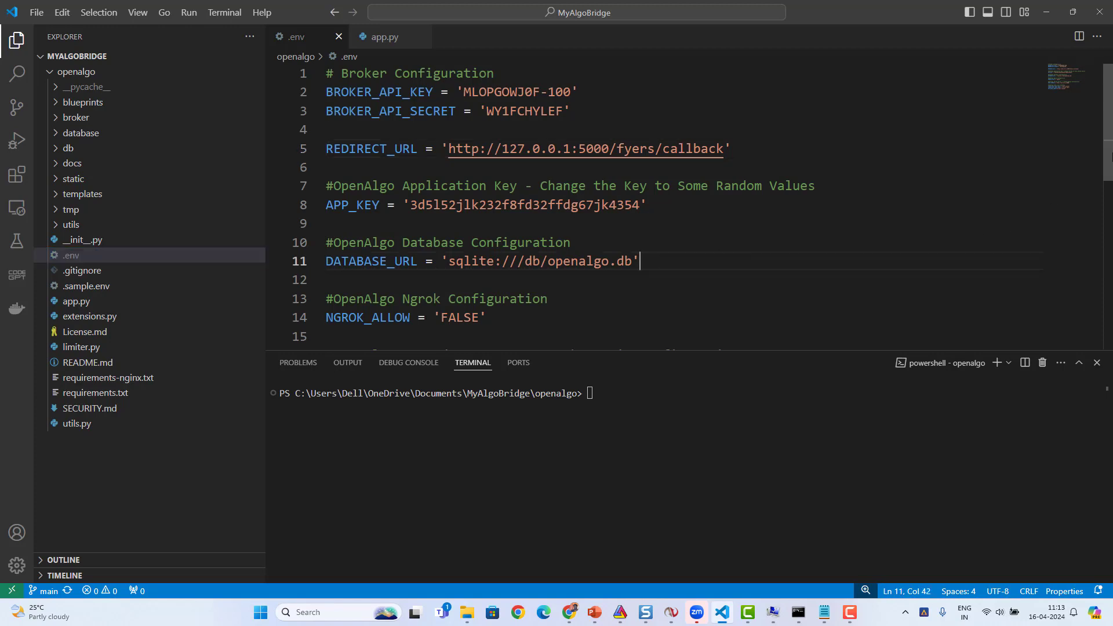
pyautogui.moveTo(1110, 167); pyautogui.dragTo(1105, 223)
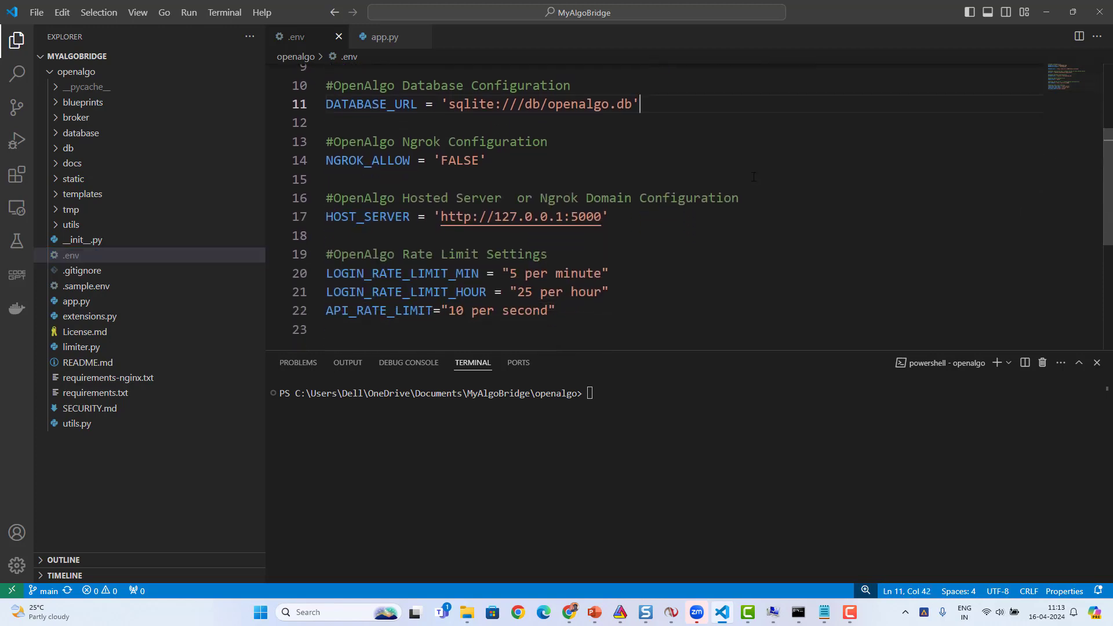
pyautogui.doubleClick(452, 160)
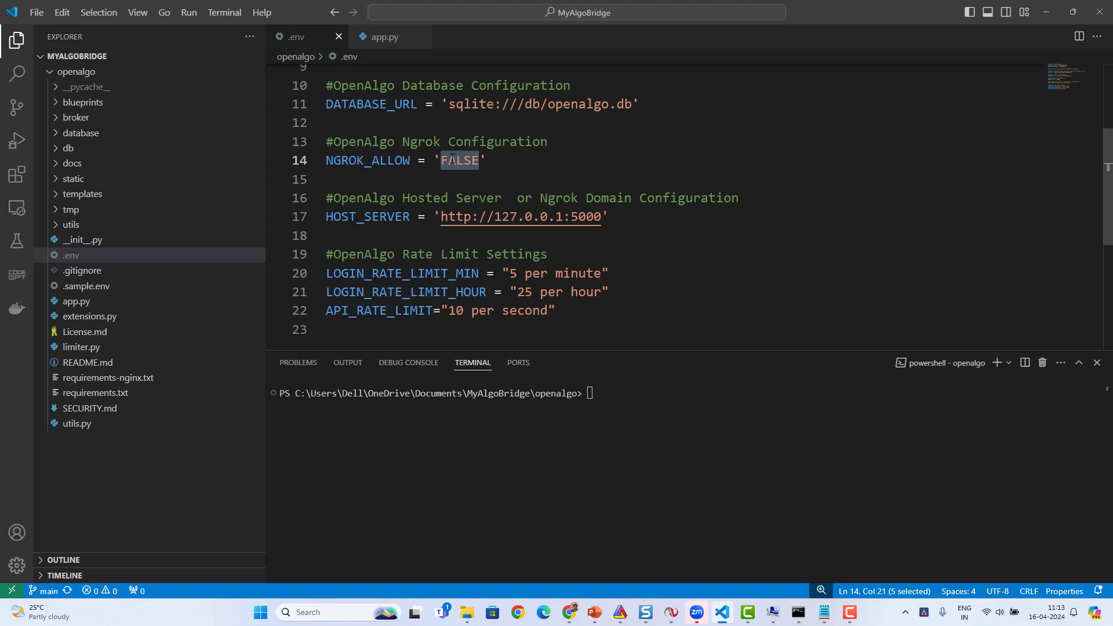
pyautogui.write('TRUE')
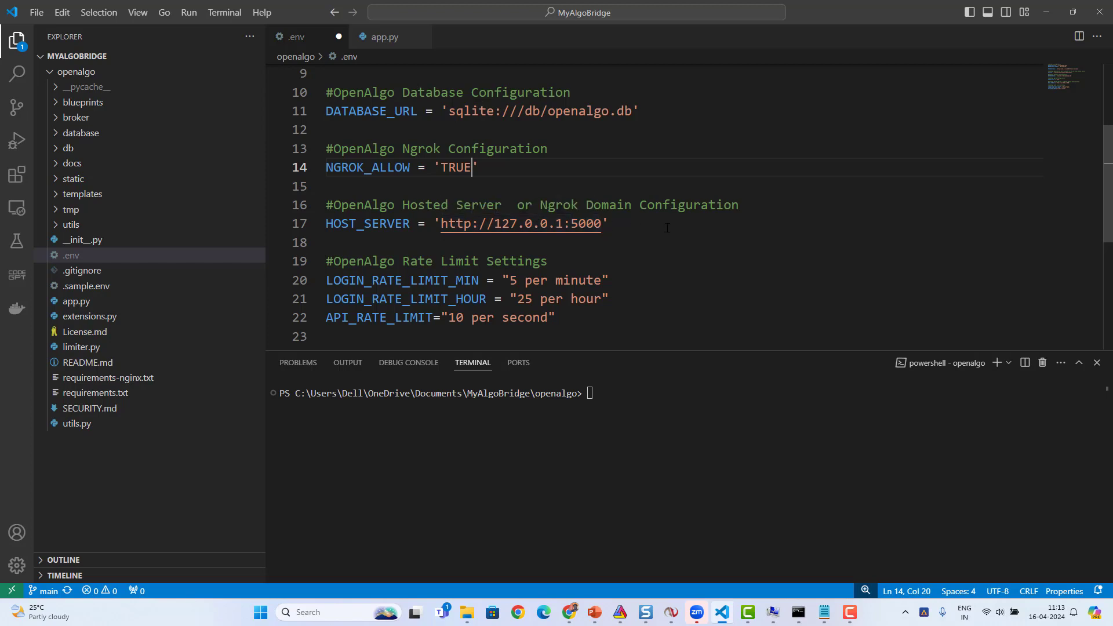
pyautogui.hotkey('alt', 'Tab')
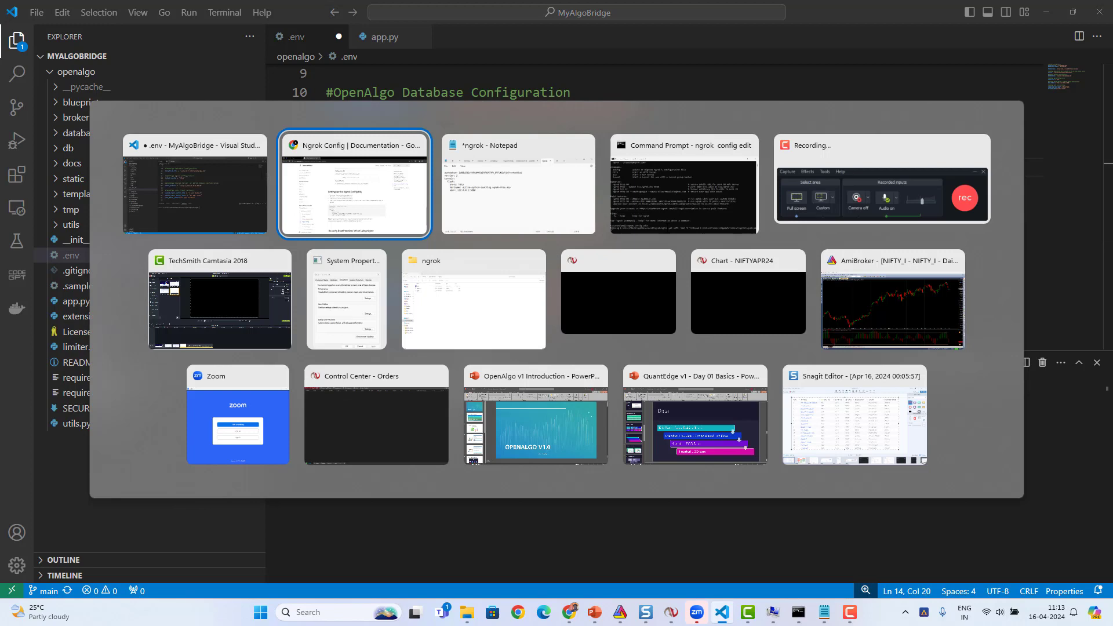
pyautogui.hotkey('alt', 'Tab')
pyautogui.click(434, 121)
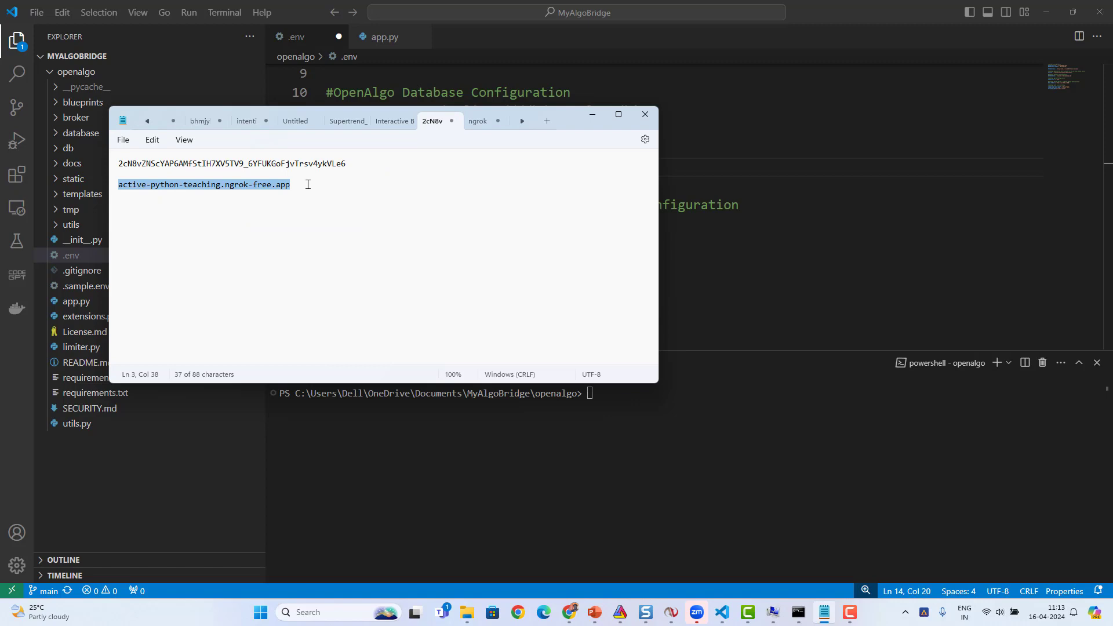
pyautogui.click(706, 246)
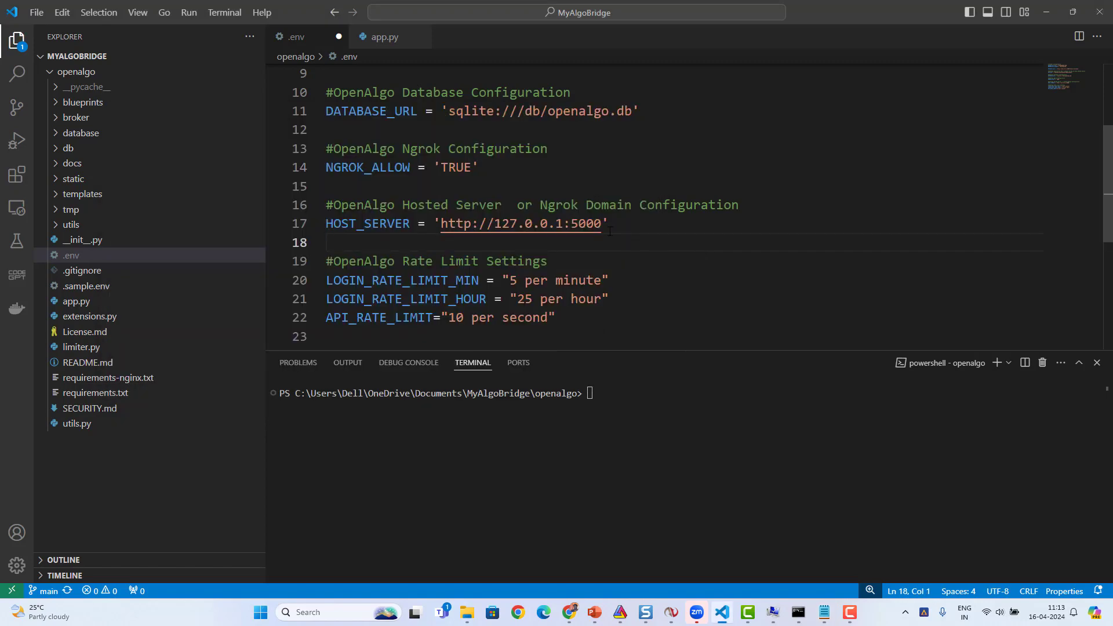
pyautogui.moveTo(603, 224); pyautogui.dragTo(482, 224)
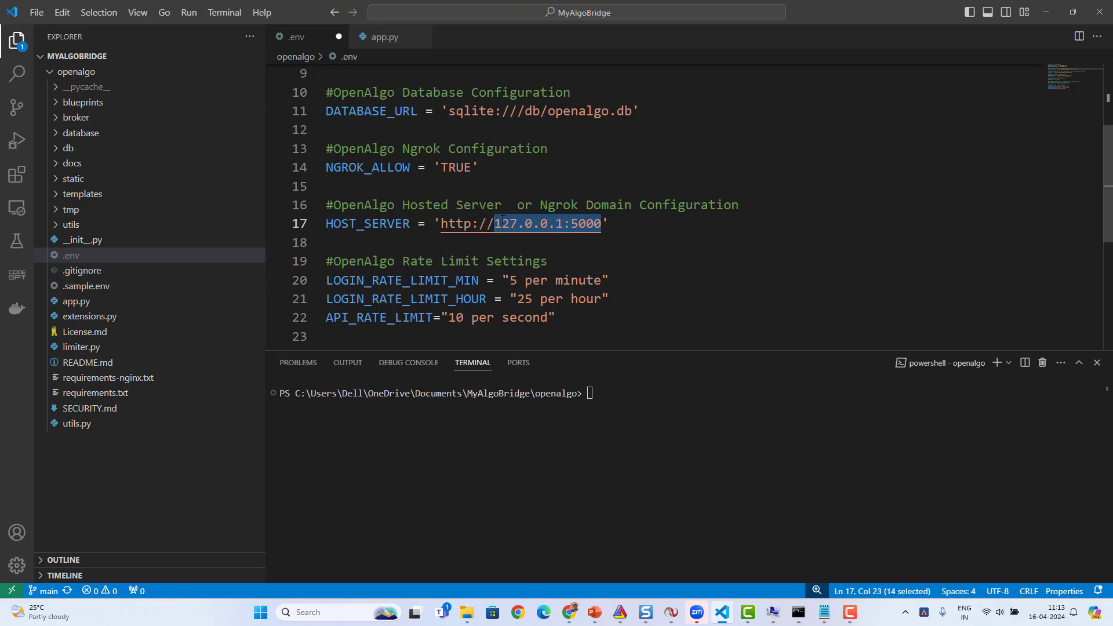
pyautogui.write('//active-python-teaching.ngrok-free.app')
pyautogui.click(473, 222)
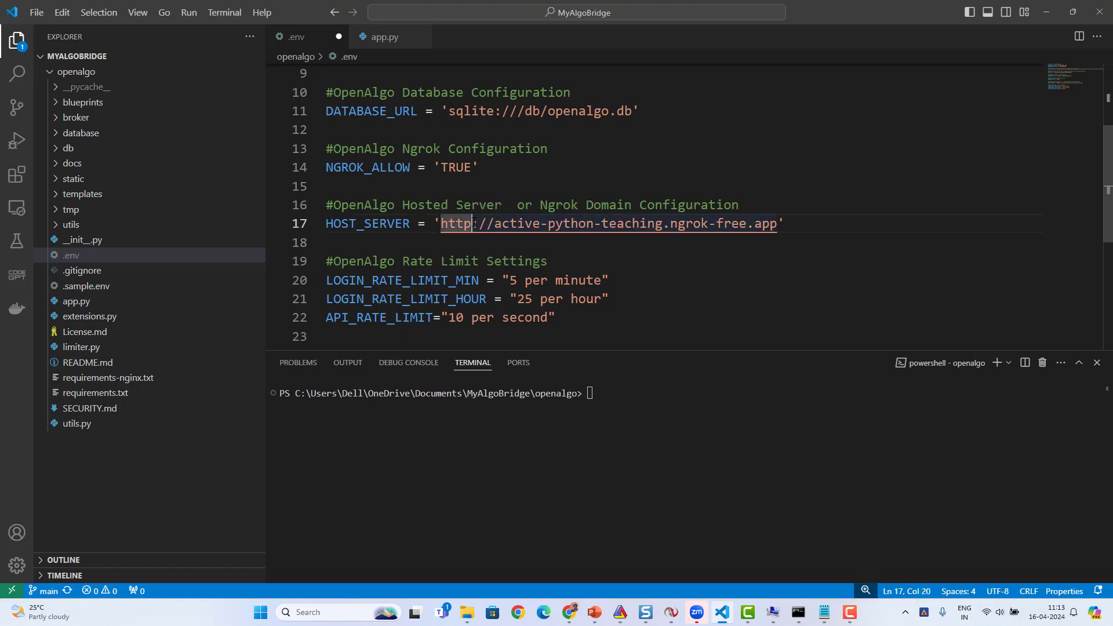
pyautogui.write('s')
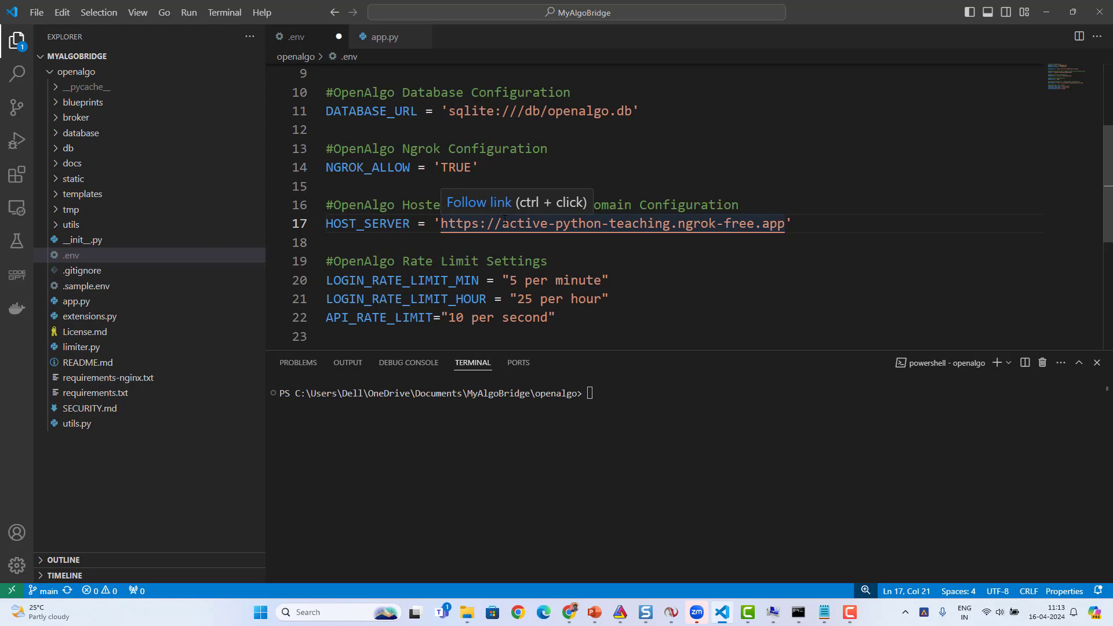
pyautogui.click(800, 226)
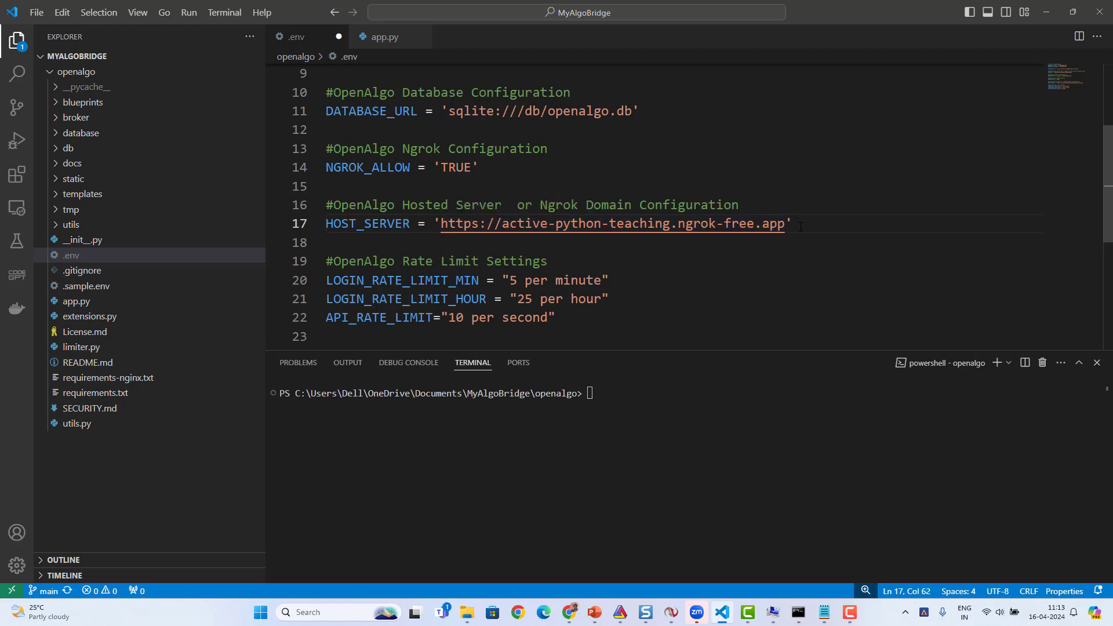
pyautogui.hotkey('ctrl', 's')
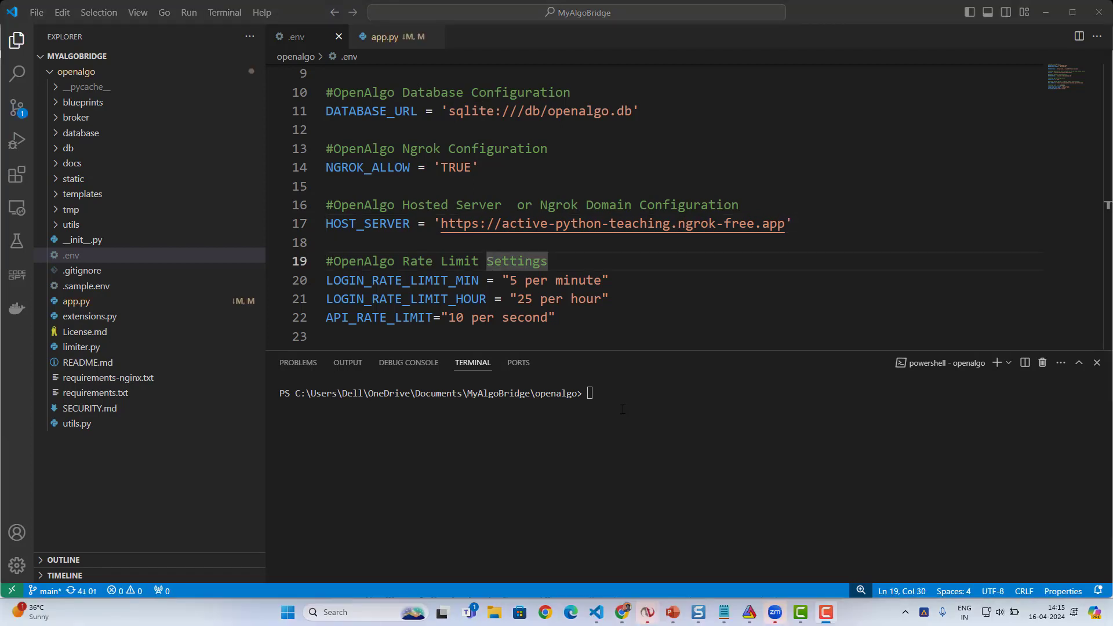
pyautogui.doubleClick(361, 168)
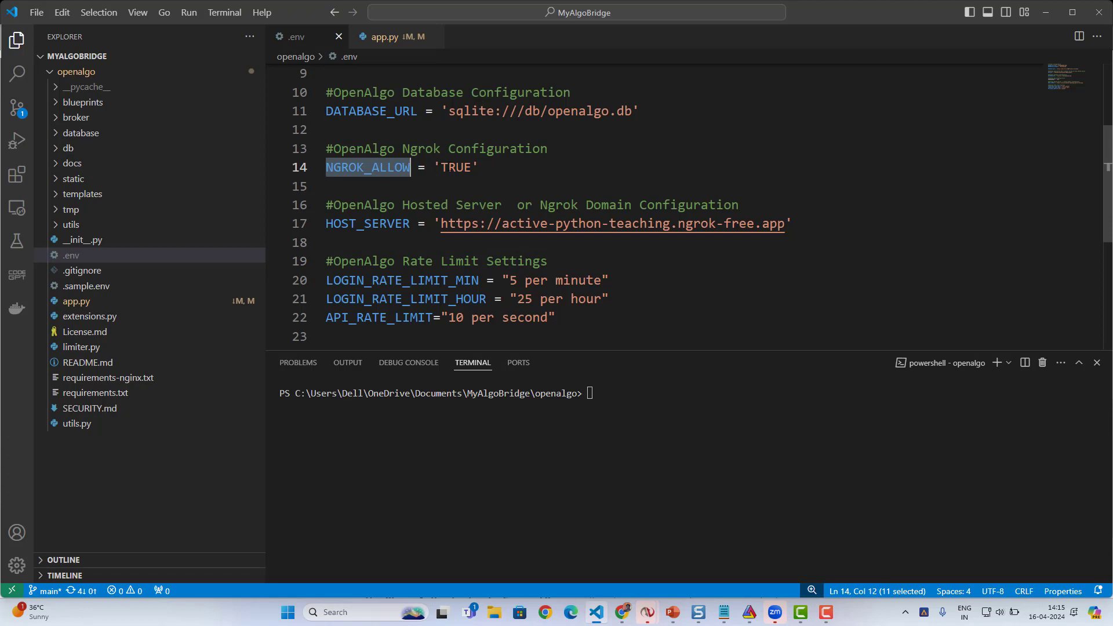
# - Start the OpenAlgo server by running python app.py in the openalgo folder's terminal
pyautogui.doubleClick(456, 168)
pyautogui.doubleClick(353, 223)
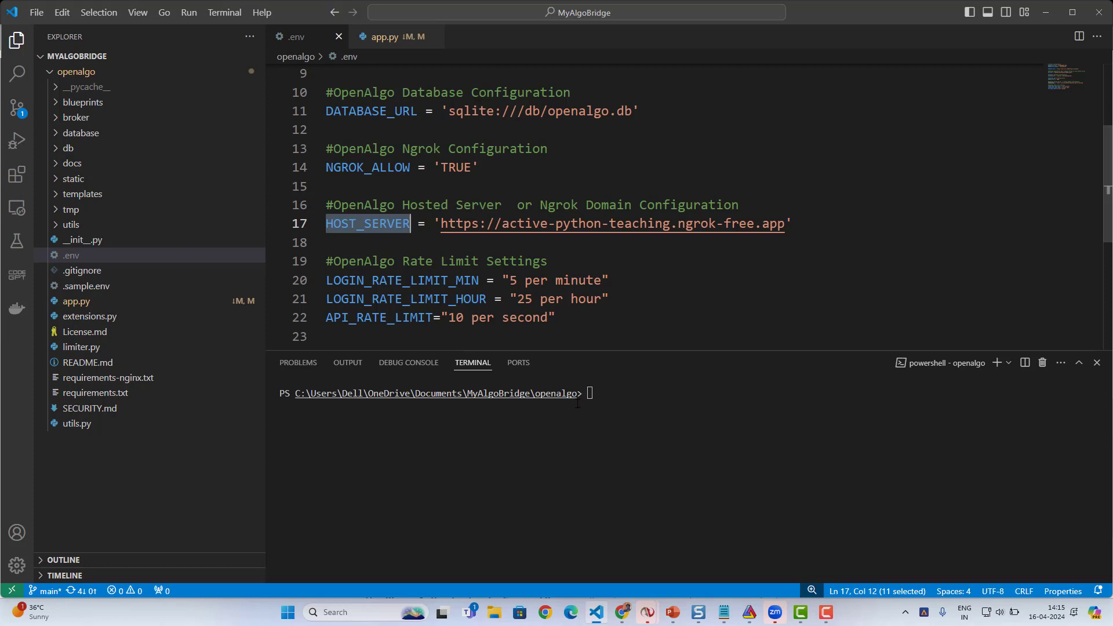
pyautogui.click(608, 401)
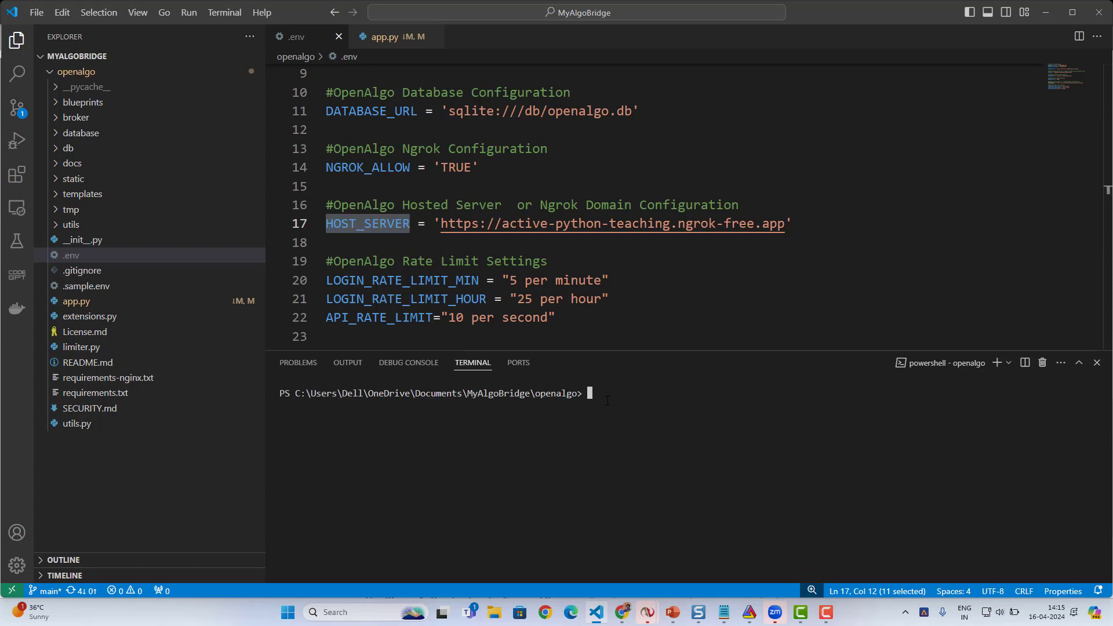
pyautogui.press('Up')
pyautogui.press('Up')
pyautogui.press('Up')
pyautogui.press('Return')
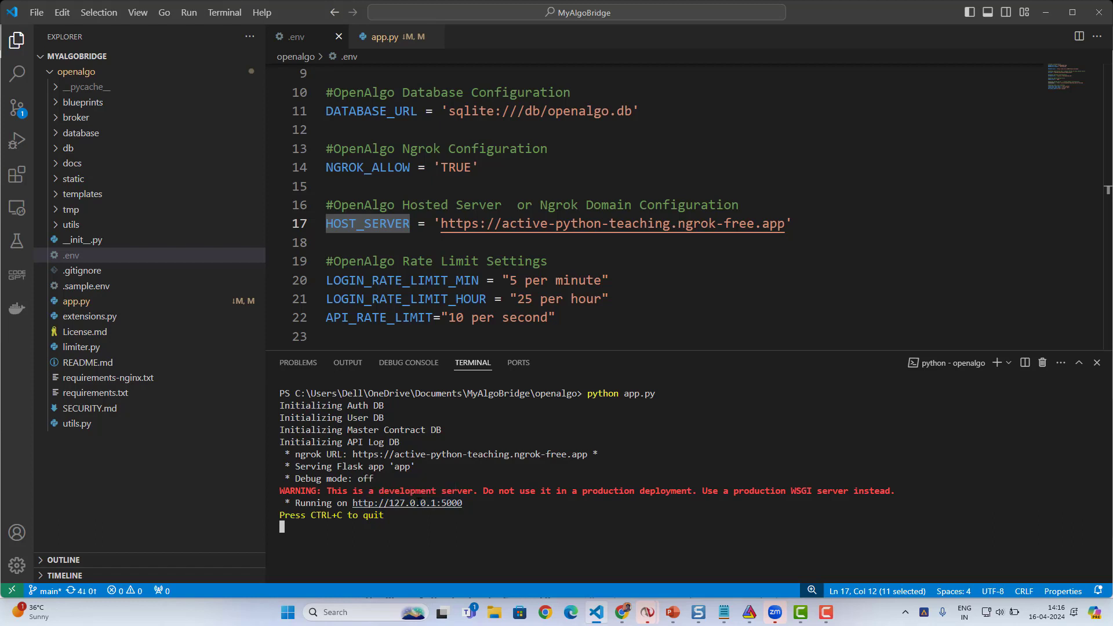
pyautogui.keyDown('ctrl'); pyautogui.click(404, 509); pyautogui.keyUp('ctrl')
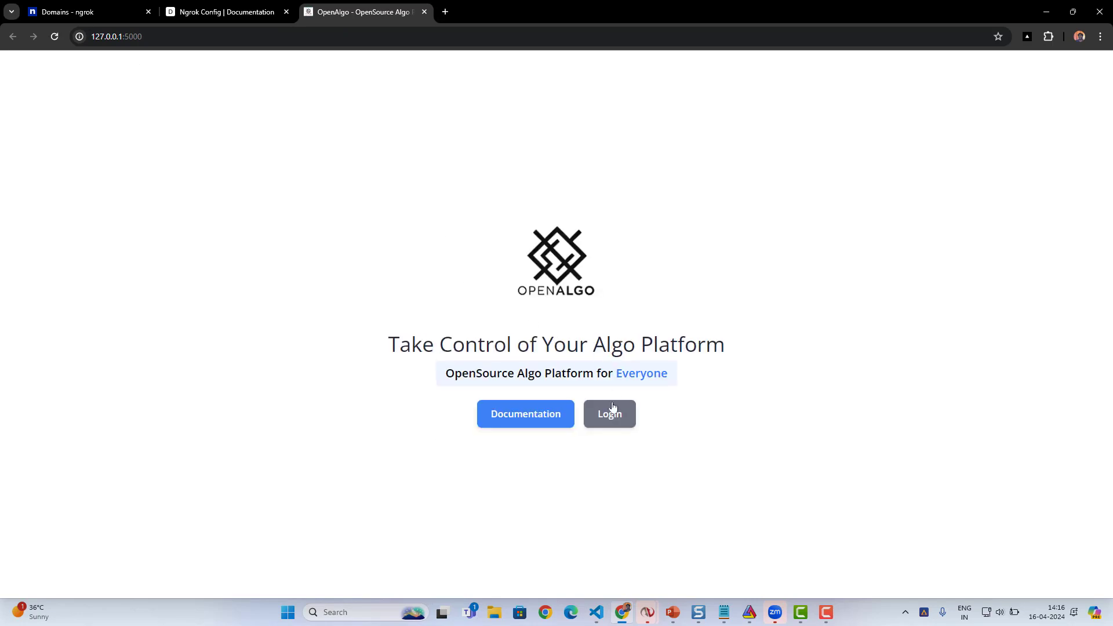
pyautogui.click(611, 416)
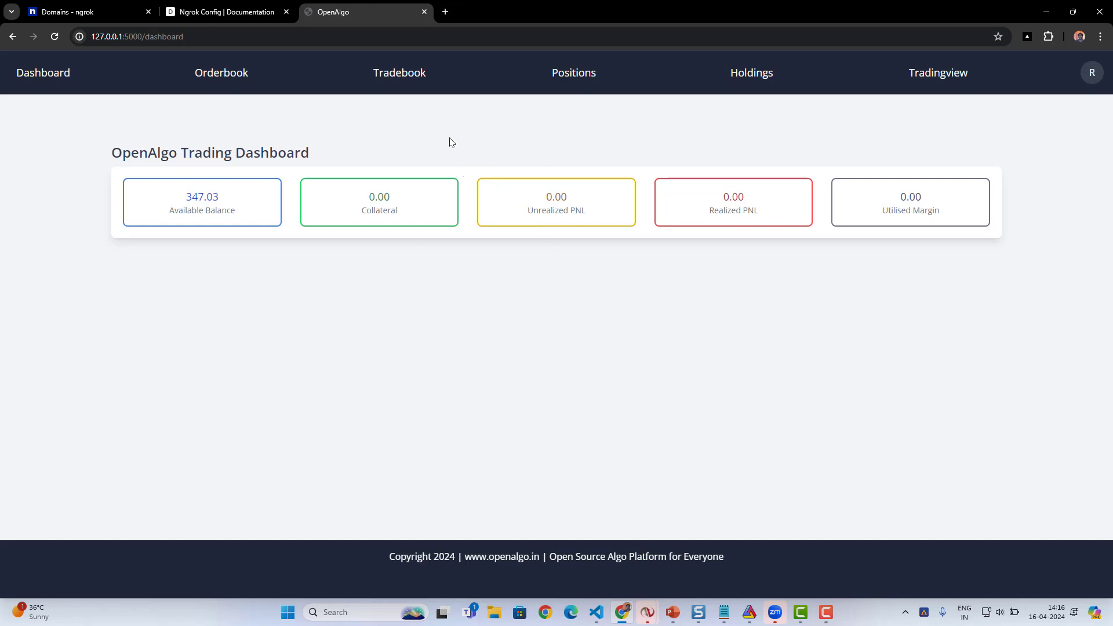
pyautogui.click(938, 72)
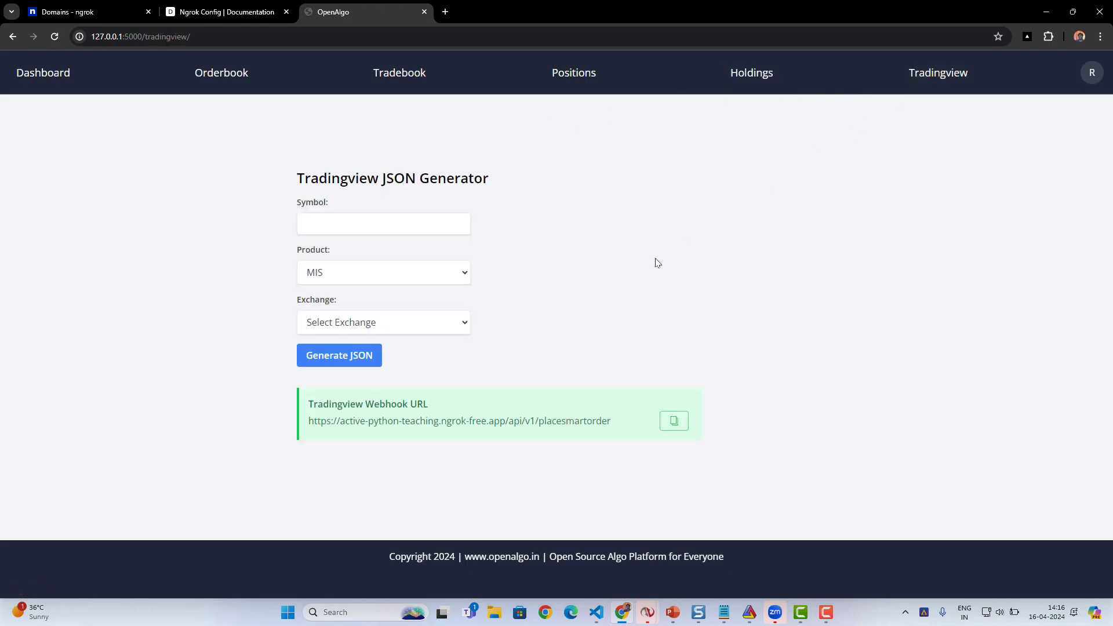
pyautogui.moveTo(308, 406); pyautogui.dragTo(435, 401)
pyautogui.moveTo(613, 422); pyautogui.dragTo(308, 422)
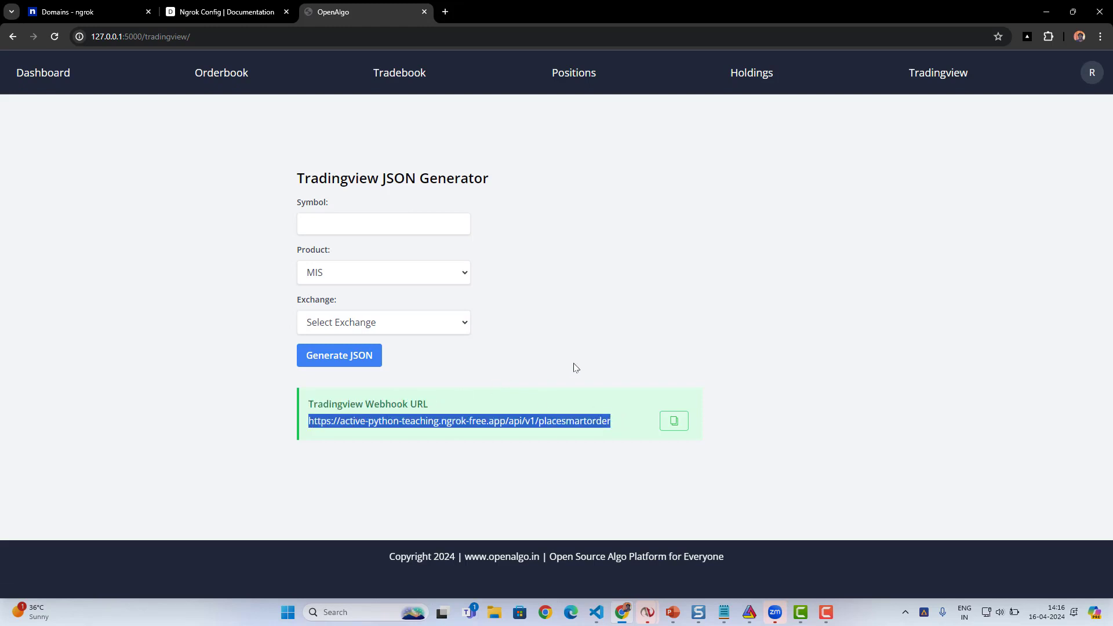
pyautogui.click(544, 372)
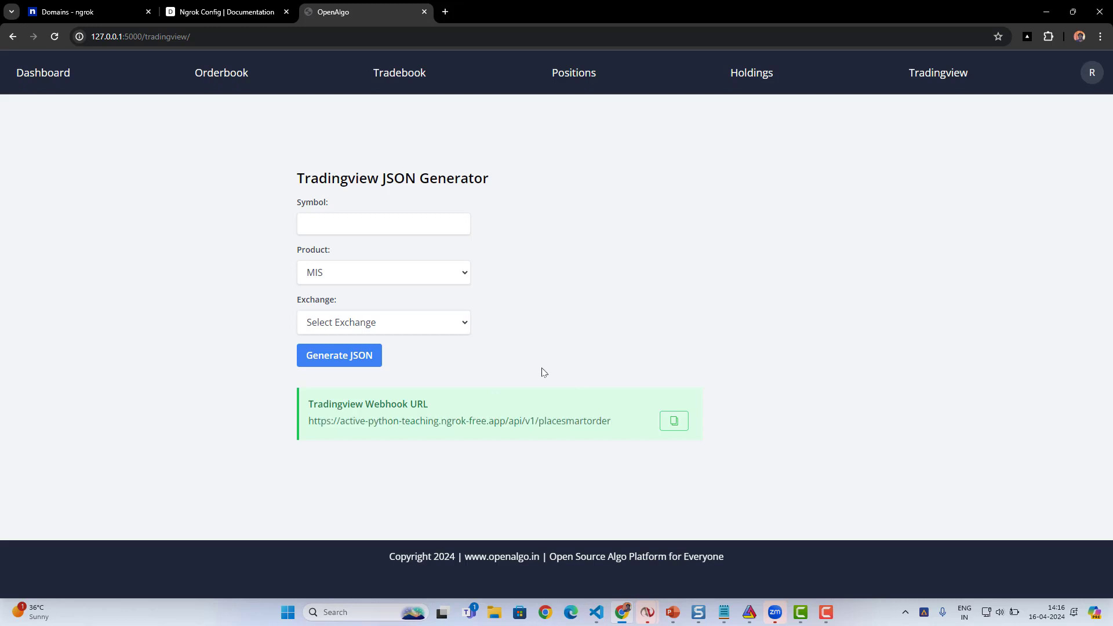
# - Generate the Tradingview JSON for the symbol SBIN on the NSE exchange
pyautogui.click(369, 224)
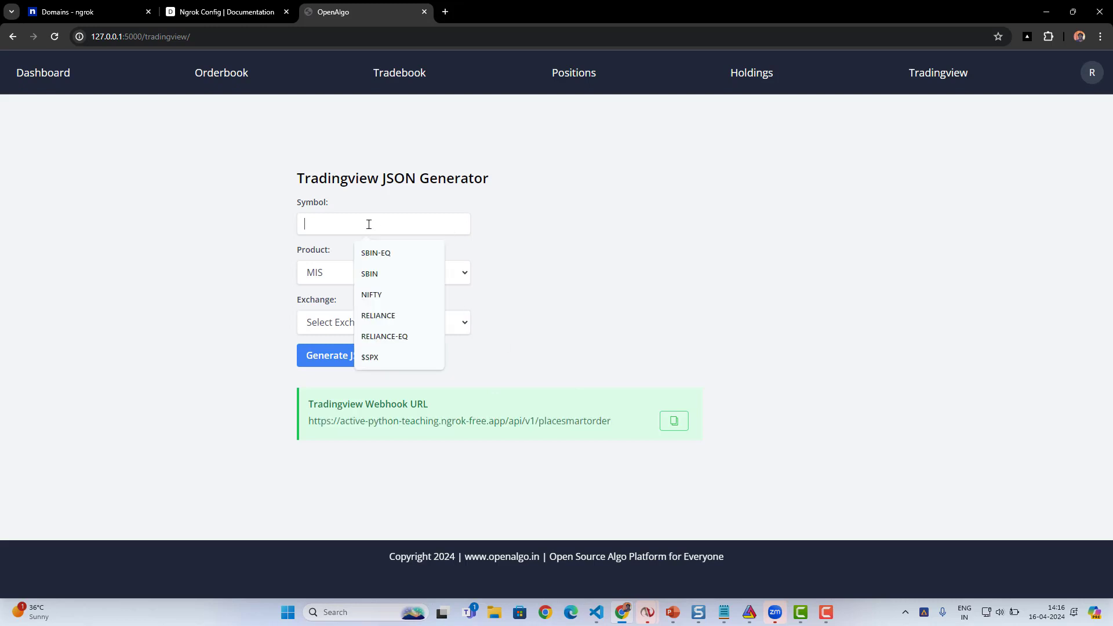
pyautogui.click(371, 276)
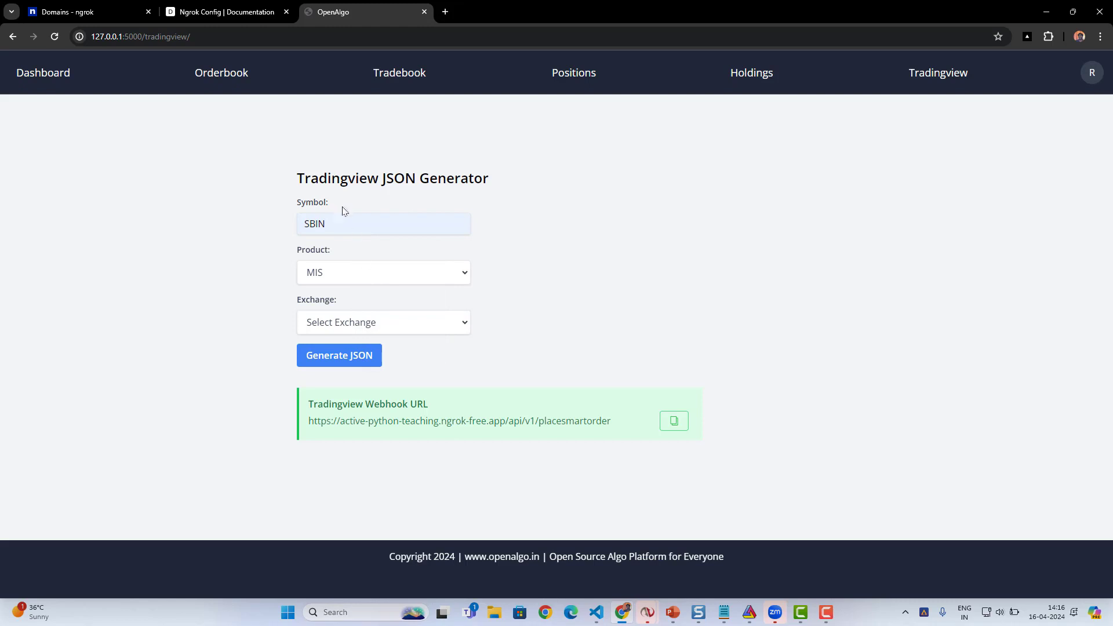
pyautogui.click(342, 325)
pyautogui.click(311, 365)
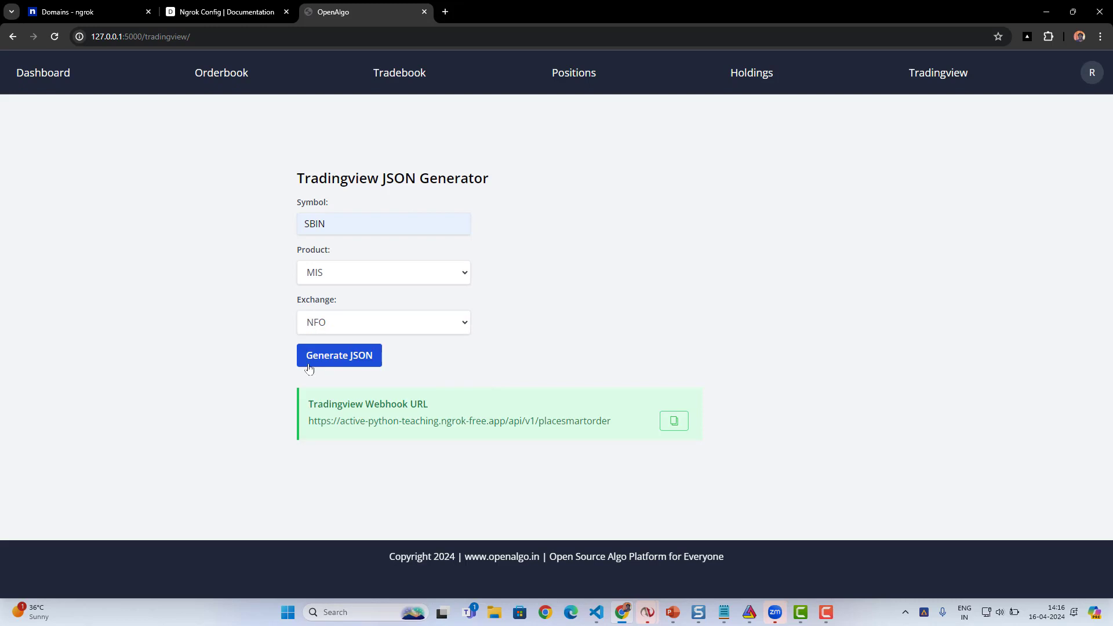
pyautogui.click(338, 323)
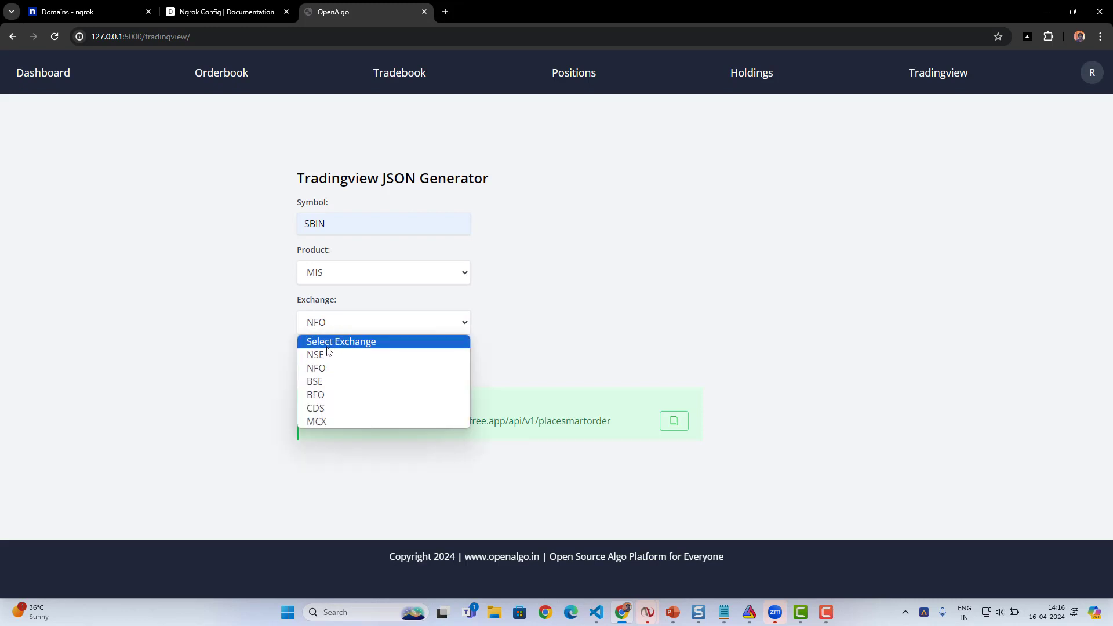
pyautogui.click(327, 346)
pyautogui.click(326, 355)
pyautogui.click(328, 323)
pyautogui.click(320, 355)
pyautogui.click(328, 356)
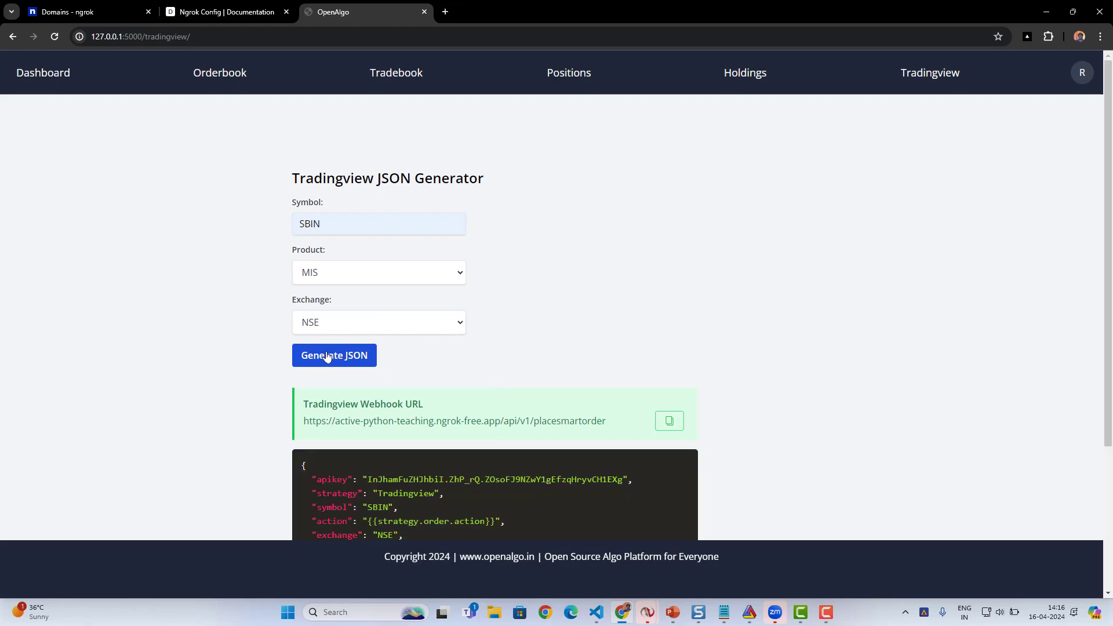
# - Examine the webhook URL and the generated JSON's fields, from the API key and strategy down to the position size
pyautogui.scroll(-3, 1108, 288)
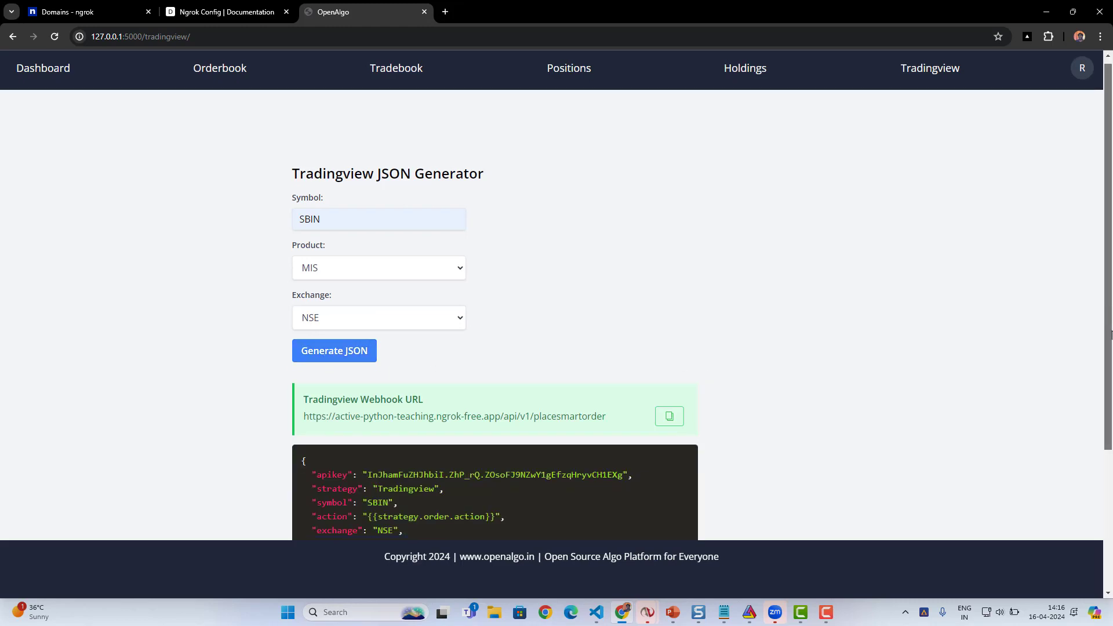
pyautogui.moveTo(319, 266); pyautogui.dragTo(621, 293)
pyautogui.moveTo(303, 328); pyautogui.dragTo(373, 470)
pyautogui.doubleClick(329, 341)
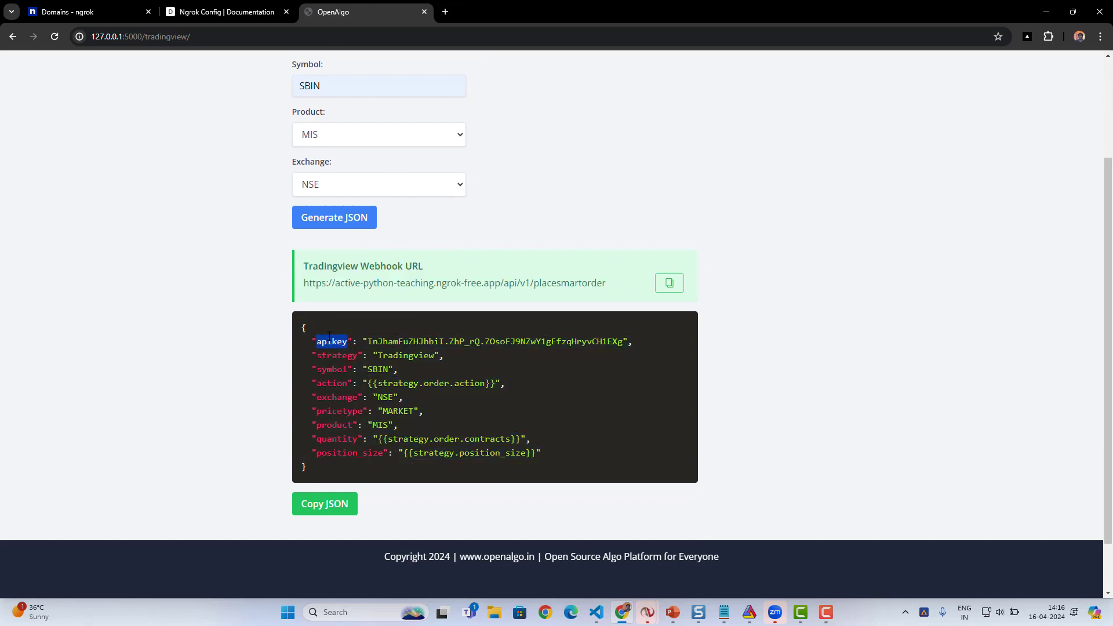
pyautogui.moveTo(318, 356); pyautogui.dragTo(424, 458)
pyautogui.click(371, 479)
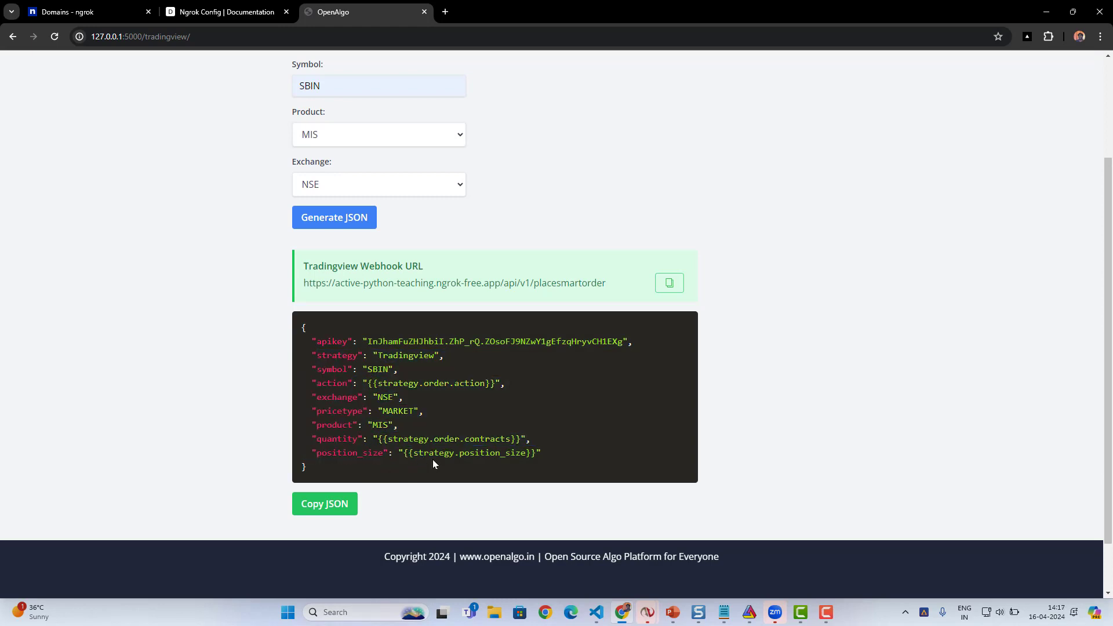